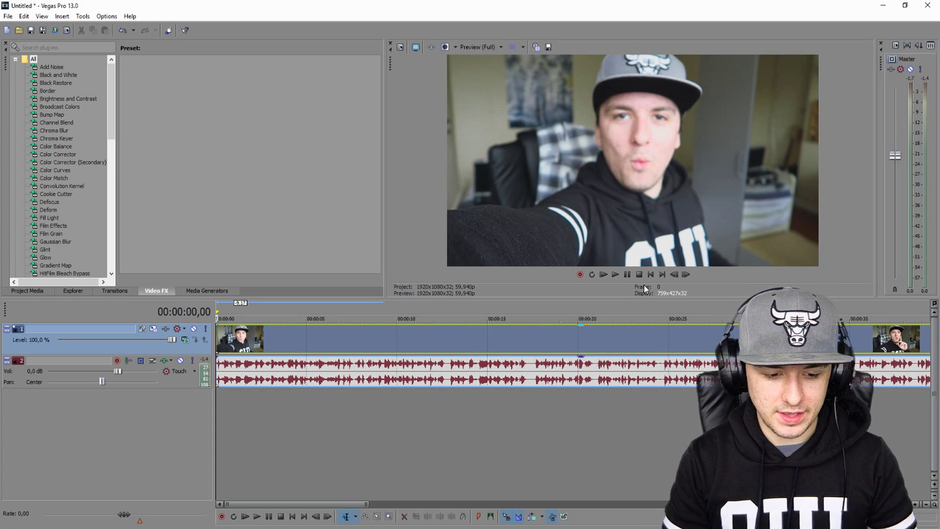
- Play the recording from the start to about 12 seconds and examine its picture and audio waveform
{"action": "scroll", "coordinate": [360, 361], "scroll_direction": "down", "scroll_amount": 3}
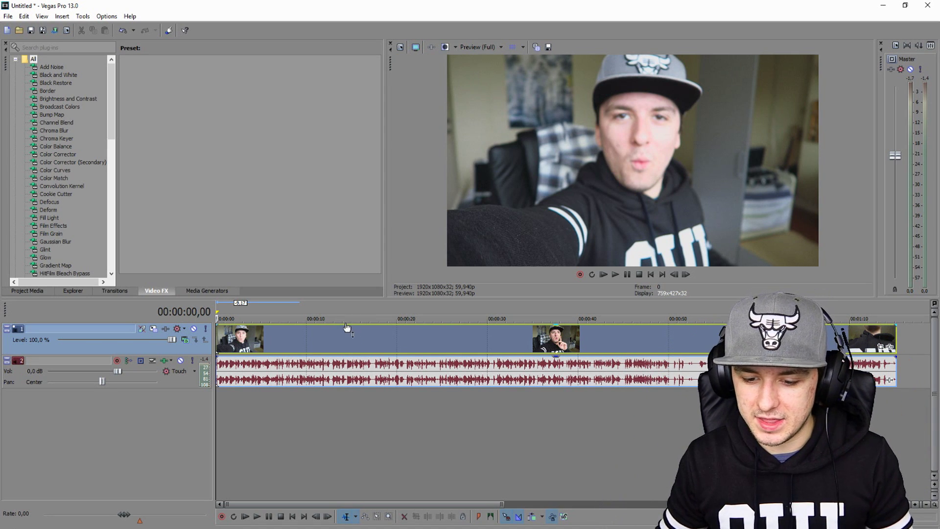
{"action": "scroll", "coordinate": [341, 332], "scroll_direction": "up", "scroll_amount": 5}
{"action": "key", "text": "space"}
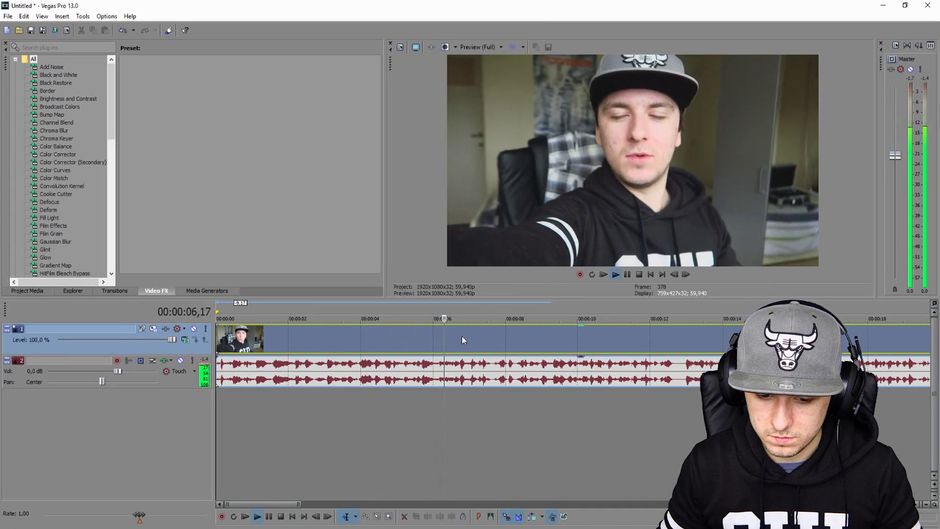
{"action": "left_click", "coordinate": [471, 339]}
{"action": "scroll", "coordinate": [571, 383], "scroll_direction": "up", "scroll_amount": 2}
{"action": "scroll", "coordinate": [622, 376], "scroll_direction": "down", "scroll_amount": 3}
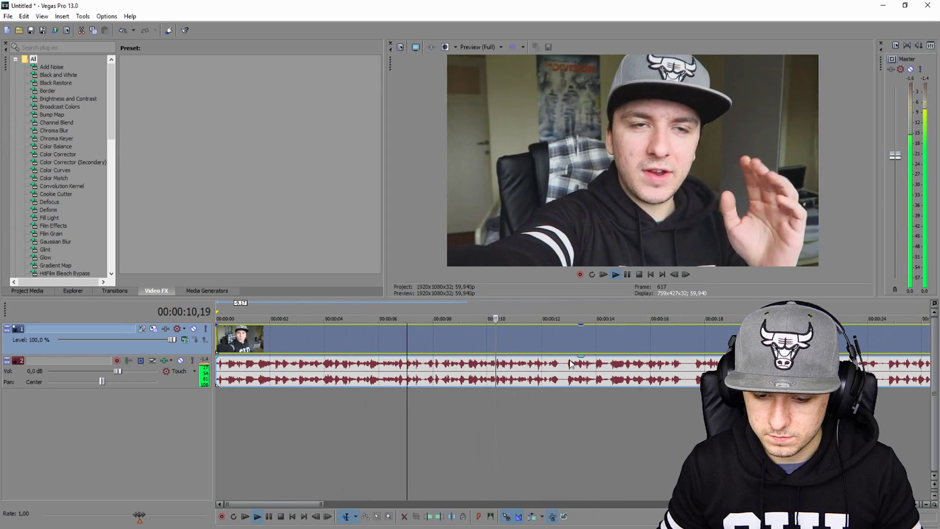
{"action": "scroll", "coordinate": [573, 353], "scroll_direction": "up", "scroll_amount": 2}
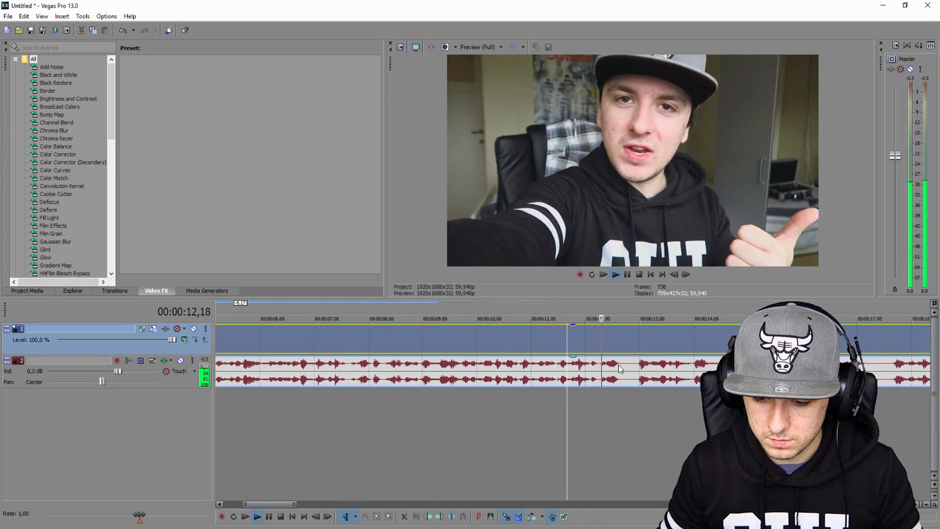
{"action": "left_click", "coordinate": [619, 363]}
{"action": "key", "text": "space"}
{"action": "scroll", "coordinate": [472, 328], "scroll_direction": "down", "scroll_amount": 4}
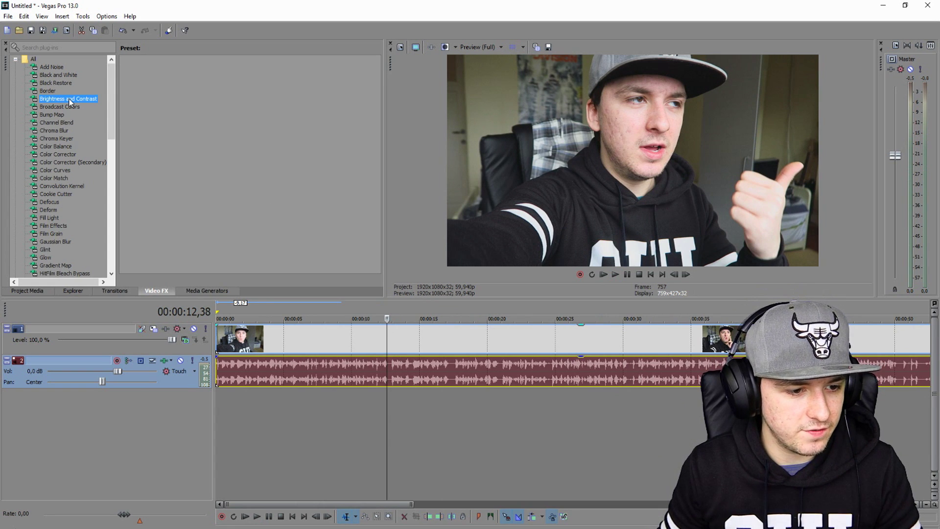
- Apply the Brightness and Contrast effect to the video clip, raise its contrast slightly and close the effect settings
{"action": "left_click_drag", "start_coordinate": [68, 98], "coordinate": [375, 319]}
{"action": "left_click_drag", "start_coordinate": [434, 339], "coordinate": [434, 340]}
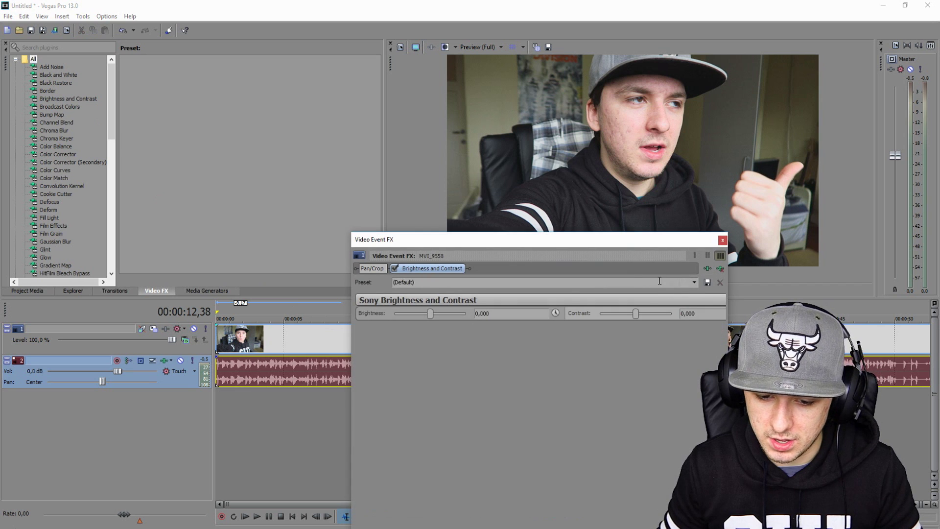
{"action": "left_click_drag", "start_coordinate": [636, 314], "coordinate": [642, 314]}
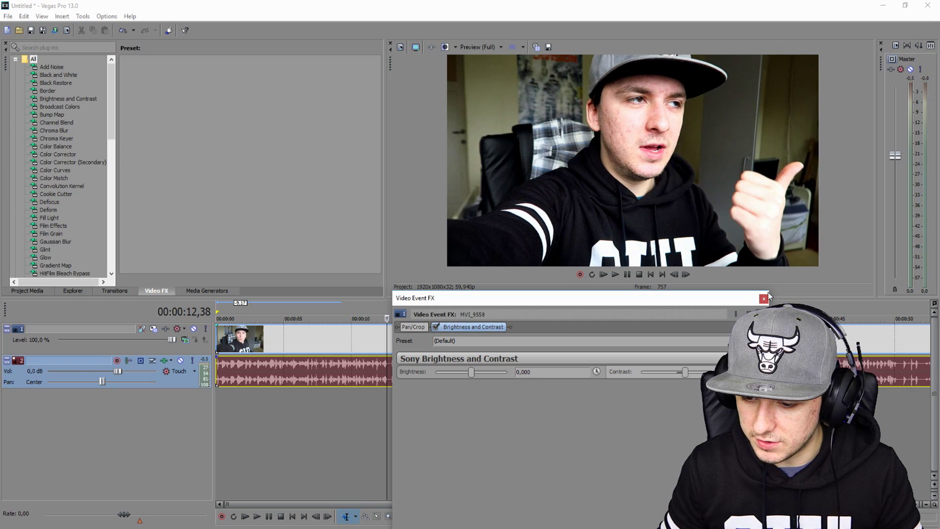
{"action": "left_click", "coordinate": [767, 296]}
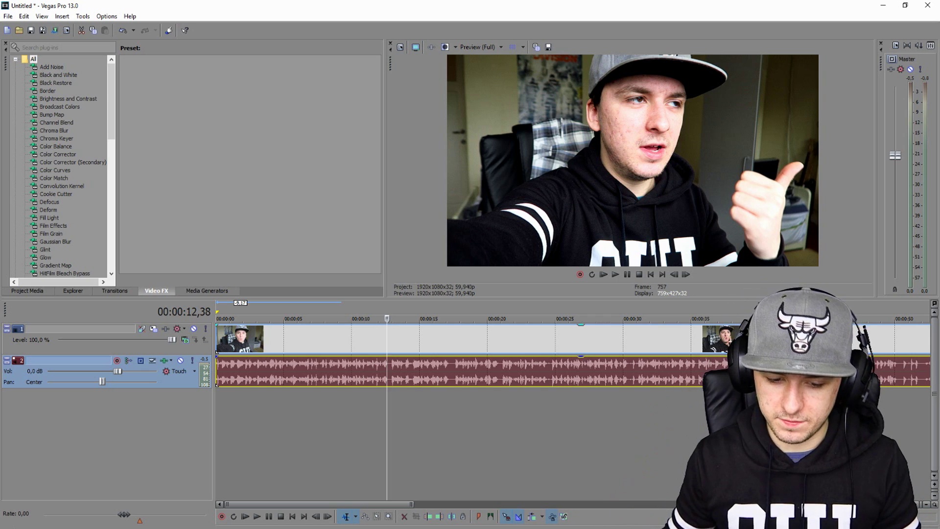
- Split the clip at both ends of the silent pause, at 00:00:17,10 and 00:00:17,40
{"action": "key", "text": "space"}
{"action": "scroll", "coordinate": [465, 340], "scroll_direction": "up", "scroll_amount": 3}
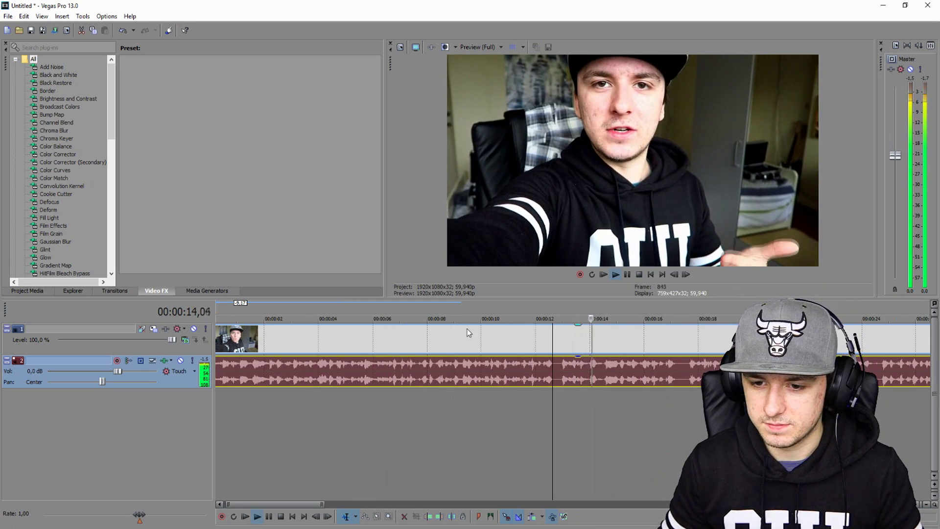
{"action": "scroll", "coordinate": [631, 339], "scroll_direction": "down", "scroll_amount": 2}
{"action": "scroll", "coordinate": [577, 345], "scroll_direction": "up", "scroll_amount": 2}
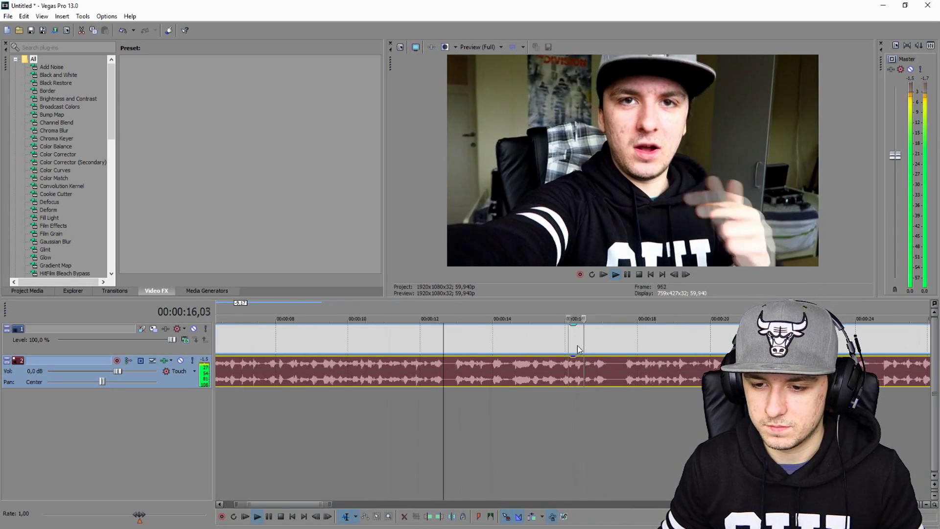
{"action": "scroll", "coordinate": [588, 343], "scroll_direction": "up", "scroll_amount": 1}
{"action": "key", "text": "space"}
{"action": "left_click", "coordinate": [594, 341]}
{"action": "scroll", "coordinate": [598, 343], "scroll_direction": "up", "scroll_amount": 4}
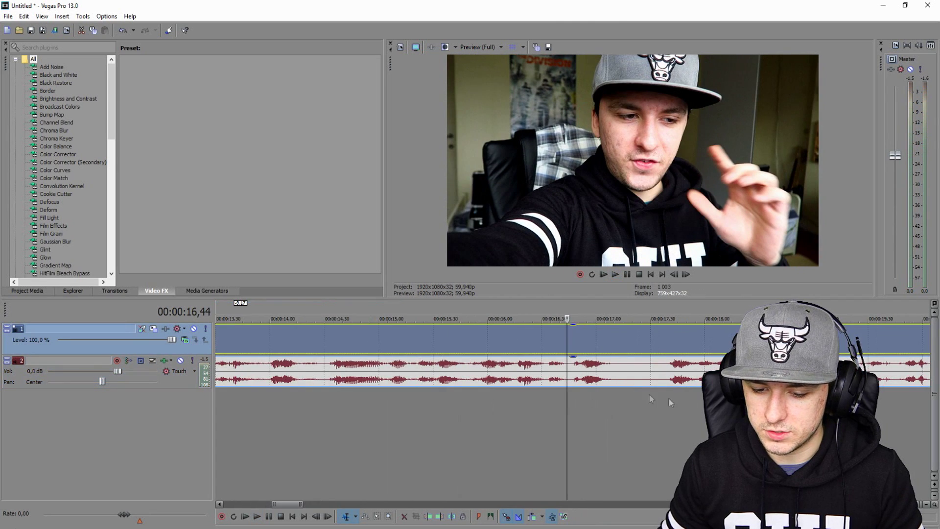
{"action": "left_click", "coordinate": [615, 362]}
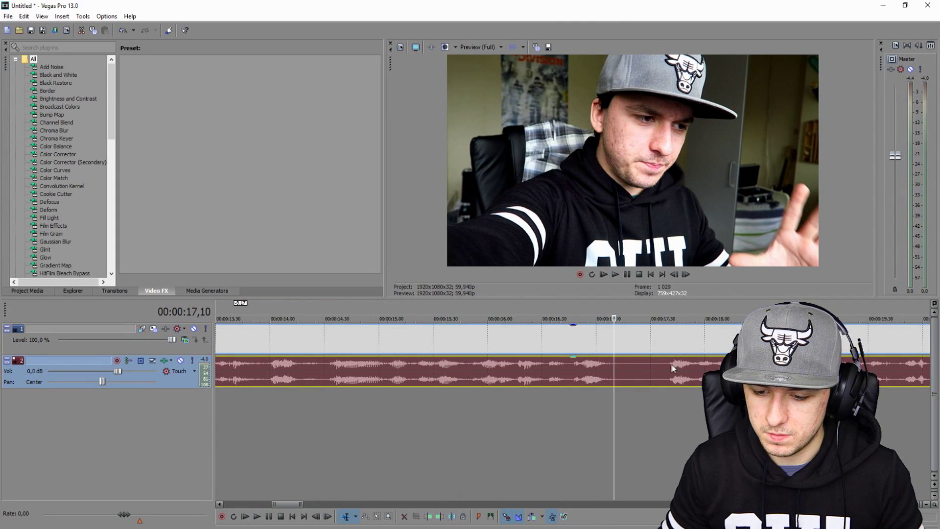
{"action": "key", "text": "s"}
{"action": "left_click", "coordinate": [670, 370]}
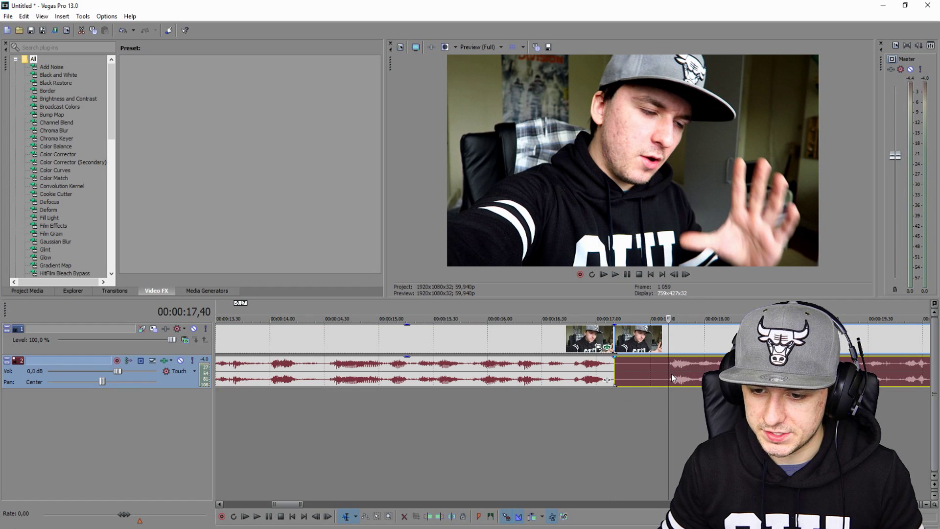
{"action": "key", "text": "s"}
- Delete the silent piece after 00:00:17,10 and move the following clip back against the first one to close the gap
{"action": "key", "text": "space"}
{"action": "key", "text": "space"}
{"action": "left_click", "coordinate": [632, 338]}
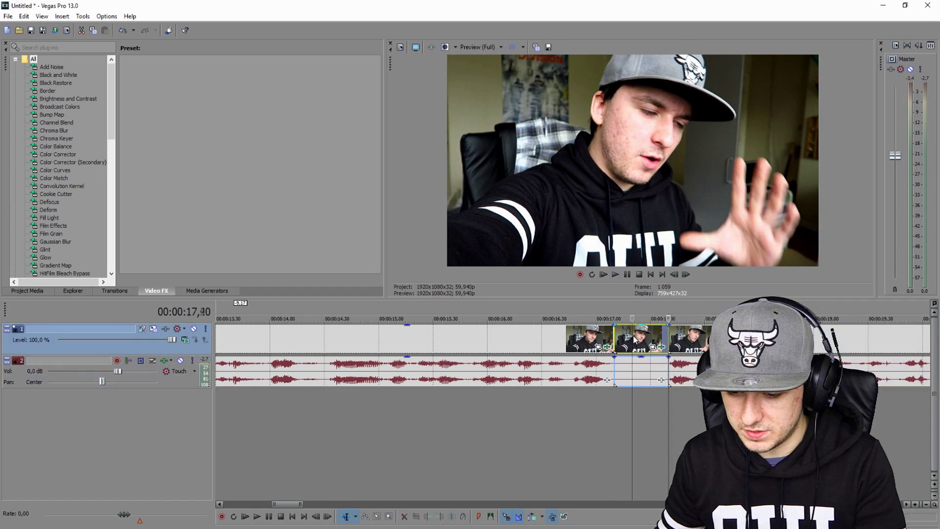
{"action": "key", "text": "Delete"}
{"action": "left_click_drag", "start_coordinate": [685, 339], "coordinate": [631, 339]}
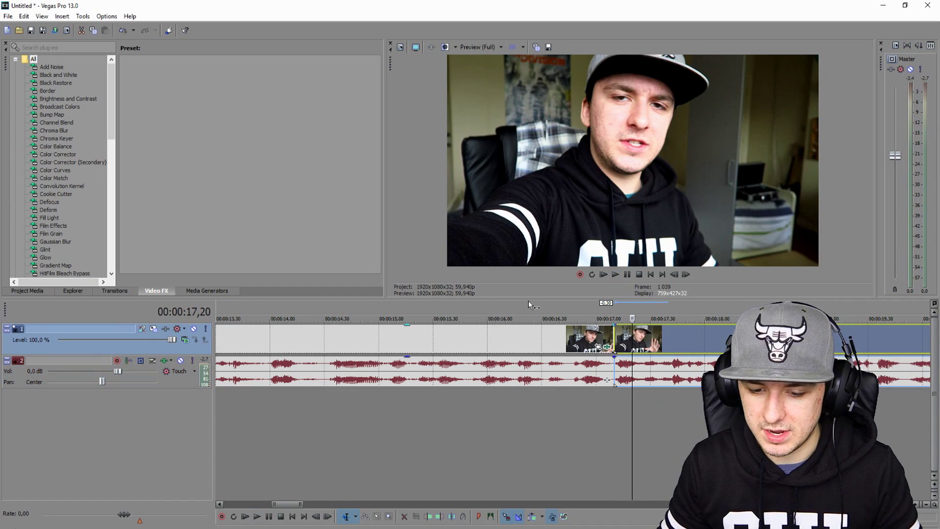
- Play back the join at 17 seconds and the footage after it to check the cut and find the next pause
{"action": "left_click", "coordinate": [518, 309]}
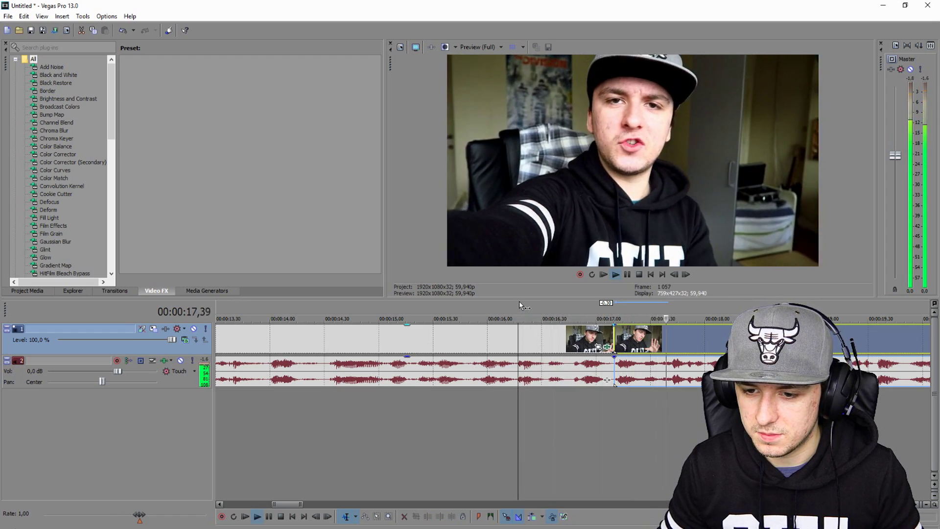
{"action": "scroll", "coordinate": [520, 304], "scroll_direction": "down", "scroll_amount": 4}
{"action": "scroll", "coordinate": [672, 333], "scroll_direction": "up", "scroll_amount": 2}
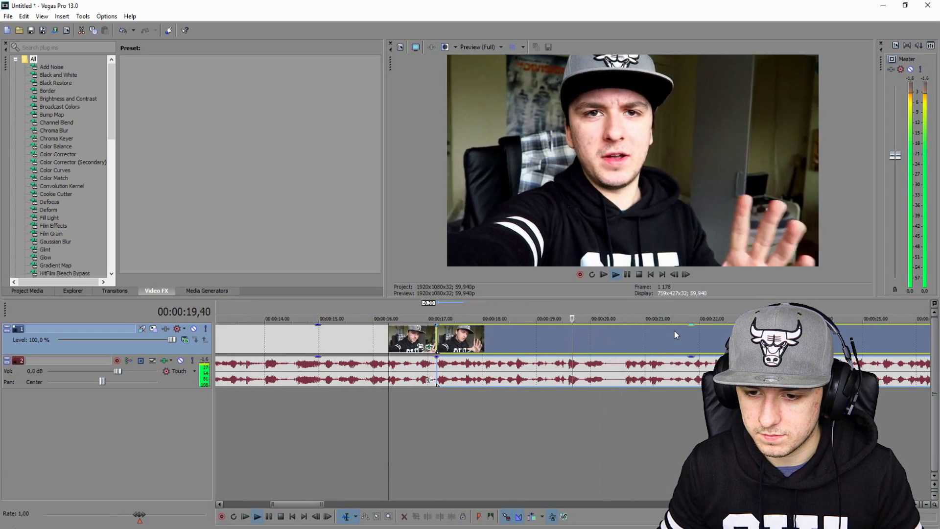
{"action": "scroll", "coordinate": [674, 334], "scroll_direction": "down", "scroll_amount": 2}
{"action": "scroll", "coordinate": [671, 328], "scroll_direction": "down", "scroll_amount": 2}
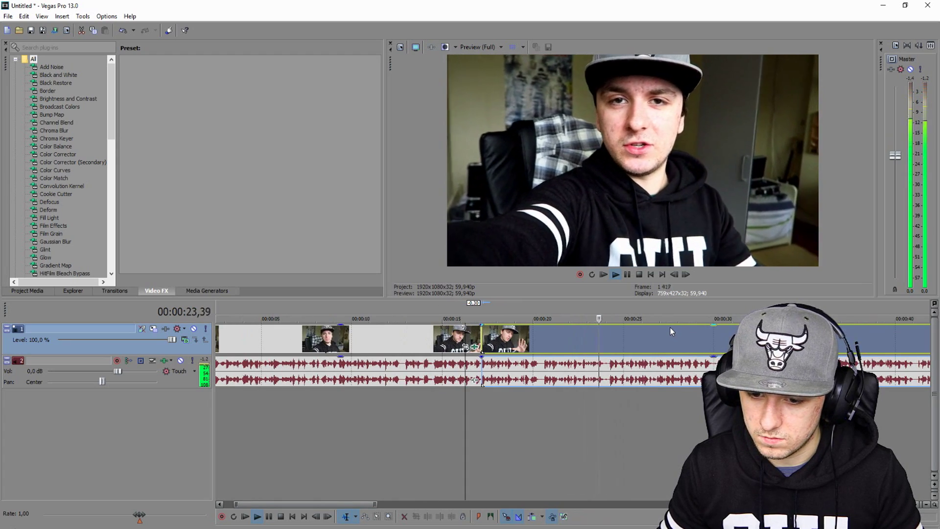
{"action": "scroll", "coordinate": [670, 327], "scroll_direction": "down", "scroll_amount": 1}
{"action": "scroll", "coordinate": [670, 327], "scroll_direction": "up", "scroll_amount": 1}
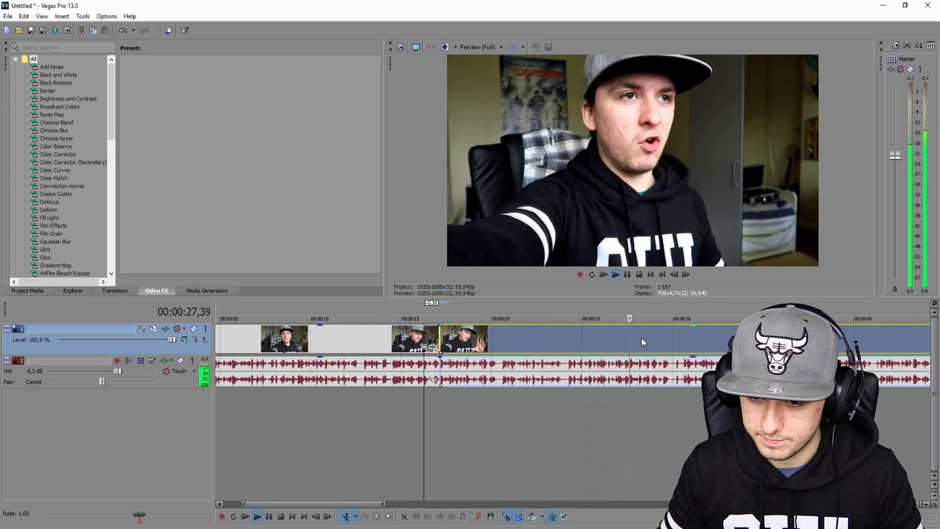
- Split the clip just before 00:00:30 and again about 0.8 seconds further on to isolate the hesitation
{"action": "scroll", "coordinate": [655, 344], "scroll_direction": "up", "scroll_amount": 5}
{"action": "left_click", "coordinate": [629, 367]}
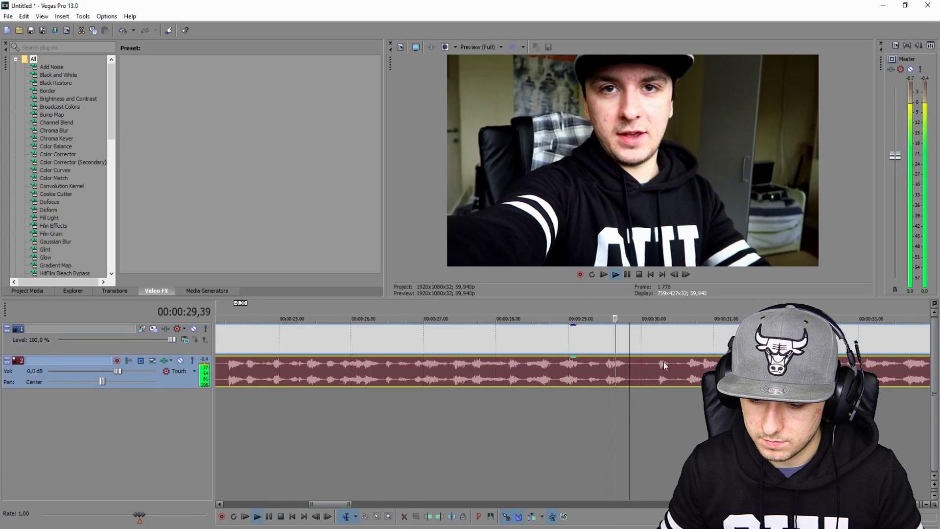
{"action": "key", "text": "space"}
{"action": "key", "text": "s"}
{"action": "left_click", "coordinate": [653, 367]}
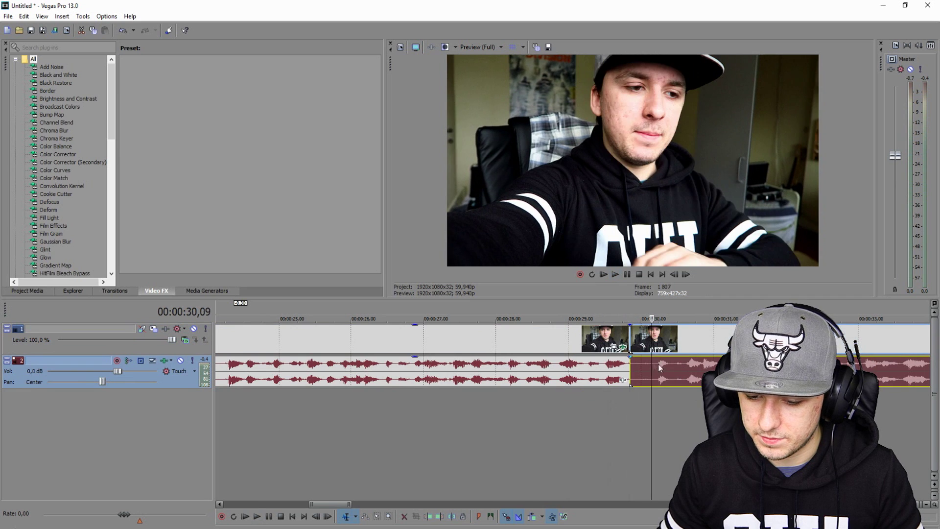
{"action": "key", "text": "space"}
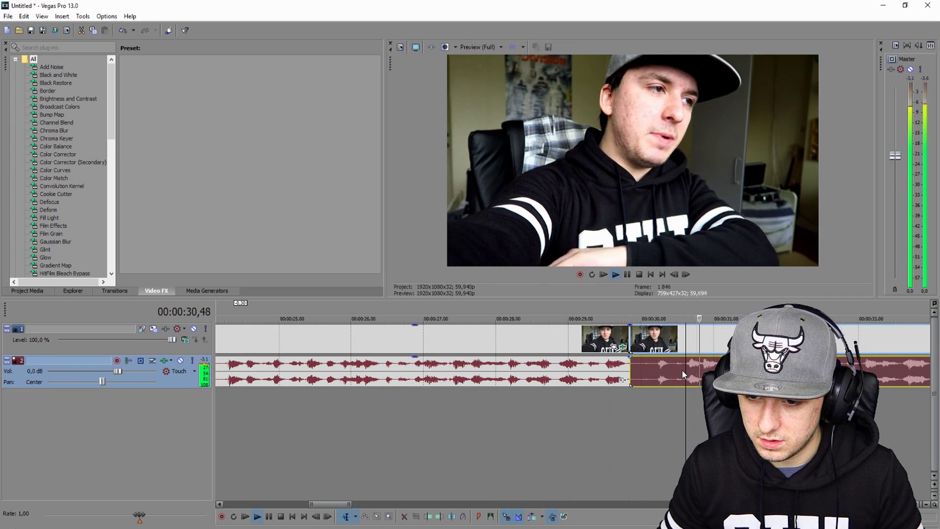
{"action": "key", "text": "s"}
- Delete the short piece around 00:00:30 and move the remaining clip back to close the gap
{"action": "left_click", "coordinate": [659, 340]}
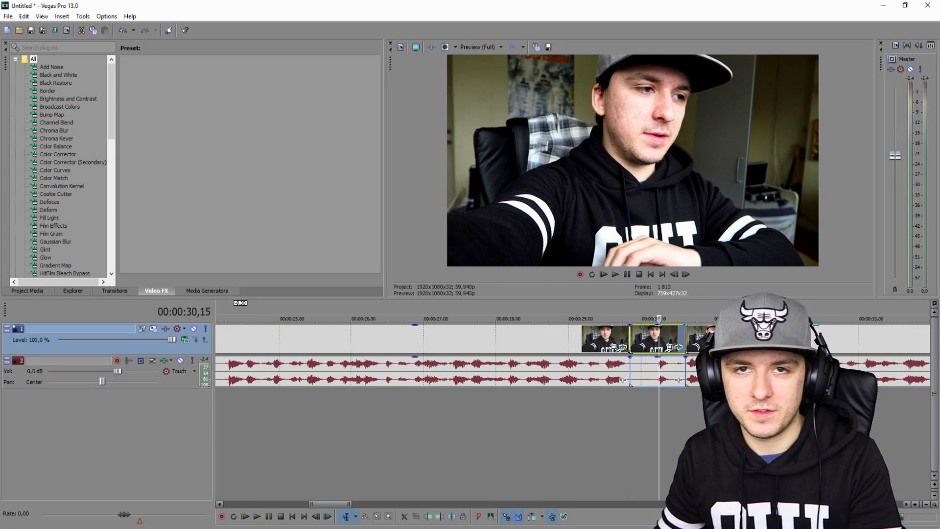
{"action": "key", "text": "Delete"}
{"action": "left_click_drag", "start_coordinate": [725, 343], "coordinate": [669, 343]}
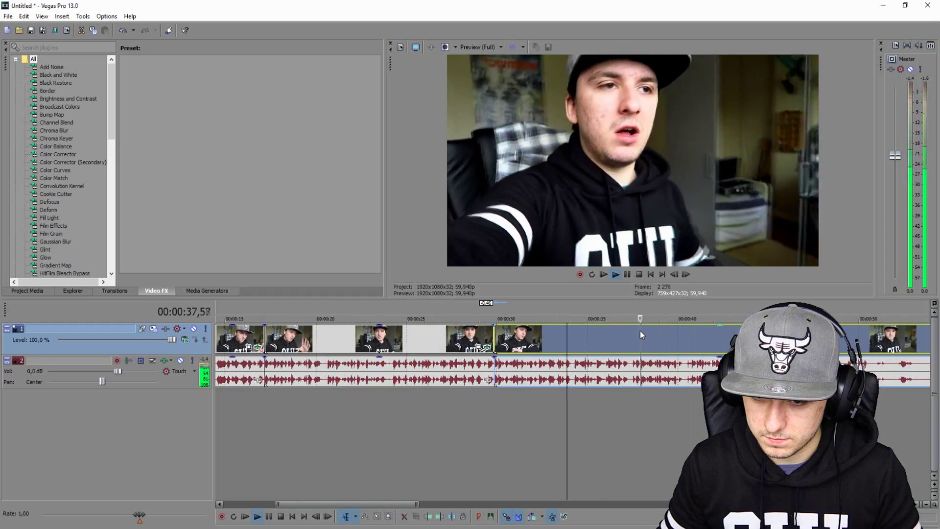
- Split the clip where the speech stops after 43 seconds and again at 00:00:43,57, where it resumes
{"action": "scroll", "coordinate": [640, 330], "scroll_direction": "up", "scroll_amount": 3}
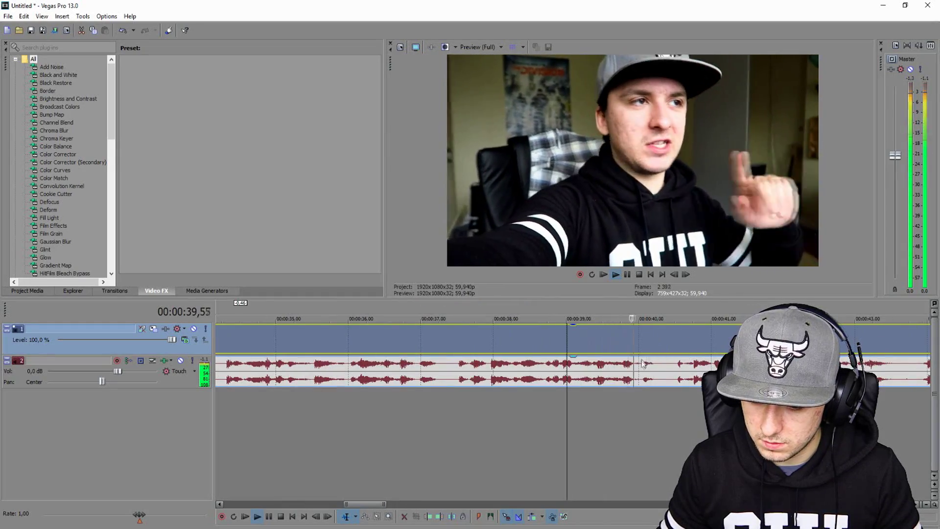
{"action": "left_click", "coordinate": [643, 364]}
{"action": "scroll", "coordinate": [658, 365], "scroll_direction": "down", "scroll_amount": 2}
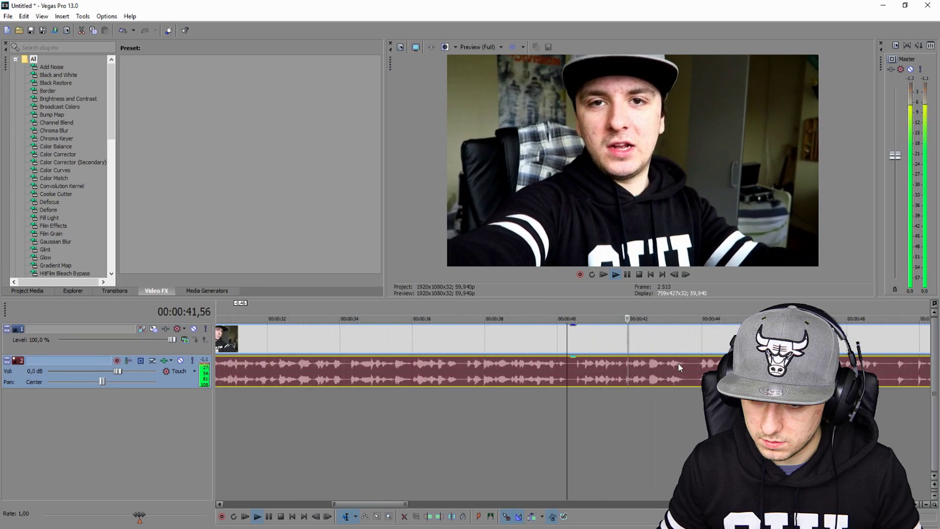
{"action": "left_click", "coordinate": [666, 345]}
{"action": "scroll", "coordinate": [649, 361], "scroll_direction": "up", "scroll_amount": 3}
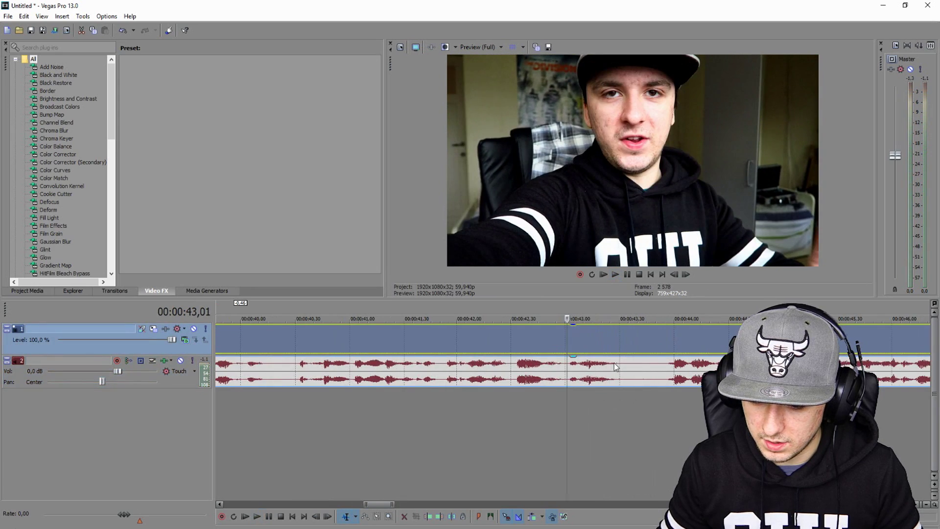
{"action": "left_click", "coordinate": [616, 363]}
{"action": "key", "text": "s"}
{"action": "key", "text": "space"}
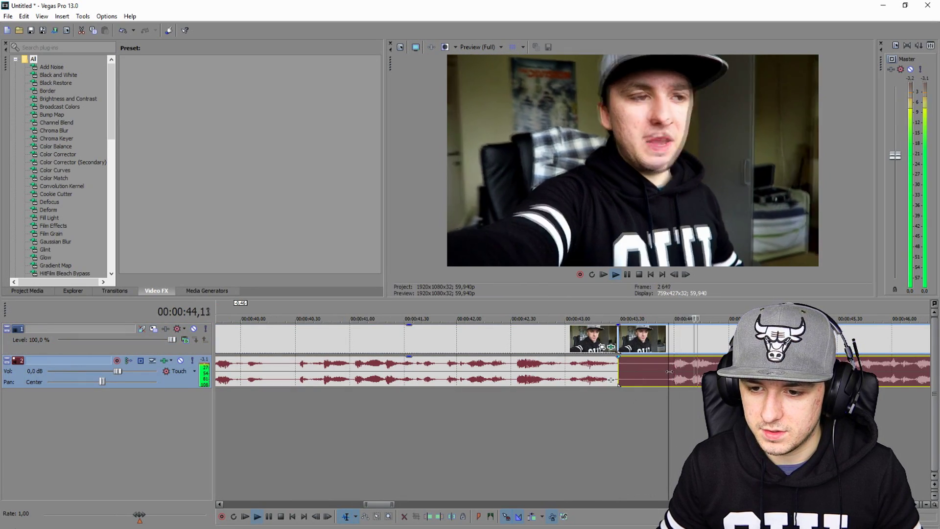
{"action": "scroll", "coordinate": [668, 371], "scroll_direction": "down", "scroll_amount": 1}
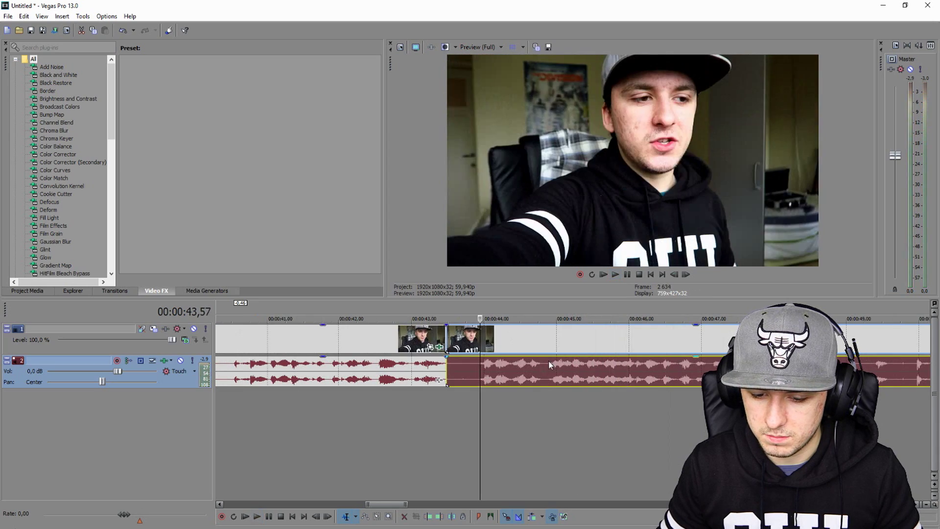
{"action": "key", "text": "Return"}
{"action": "key", "text": "s"}
- Delete the silent piece before 00:00:43,57, move the rest of the clip back to close the gap and play the join
{"action": "left_click", "coordinate": [498, 346]}
{"action": "key", "text": "Delete"}
{"action": "left_click_drag", "start_coordinate": [567, 346], "coordinate": [465, 348]}
{"action": "left_click", "coordinate": [396, 310]}
{"action": "key", "text": "space"}
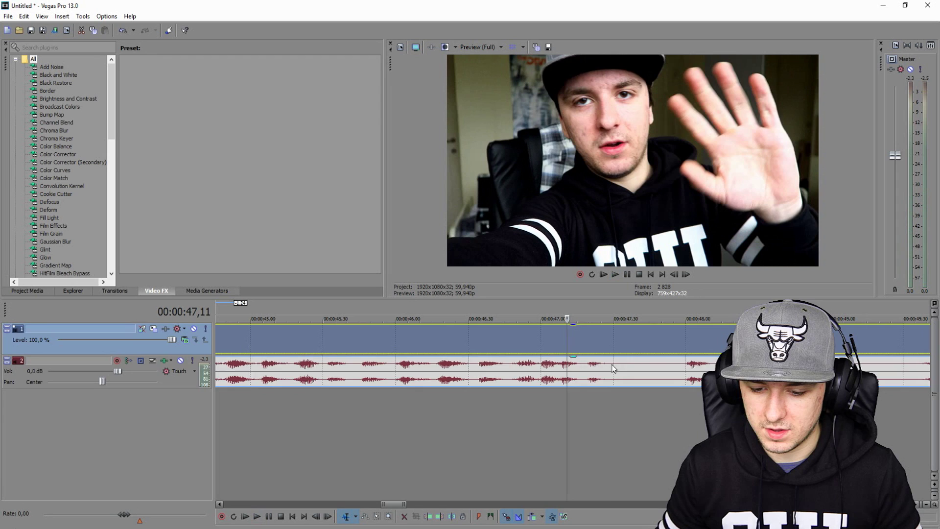
- Split the clip at 00:00:47,29 and shift the remaining part about 1.7 seconds forward in time, leaving a gap
{"action": "key", "text": "space"}
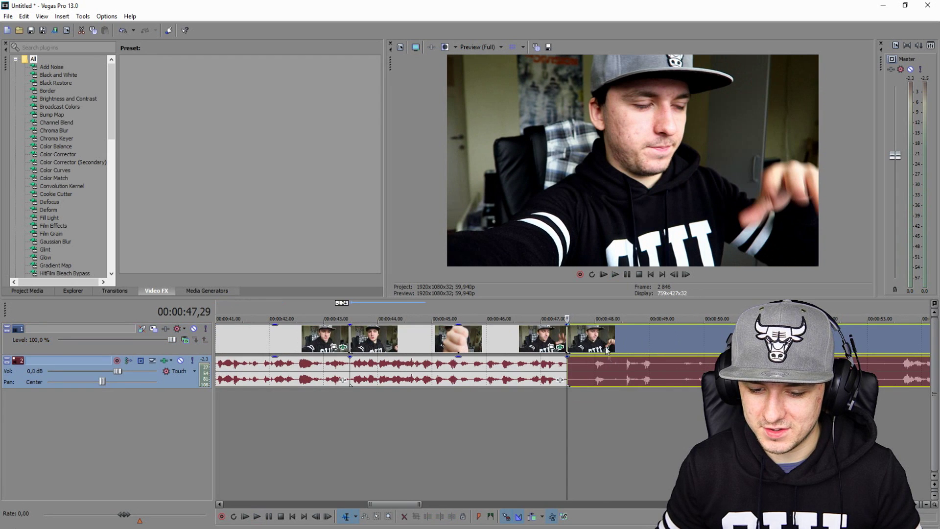
{"action": "scroll", "coordinate": [596, 343], "scroll_direction": "down", "scroll_amount": 1}
{"action": "left_click_drag", "start_coordinate": [596, 343], "coordinate": [659, 343]}
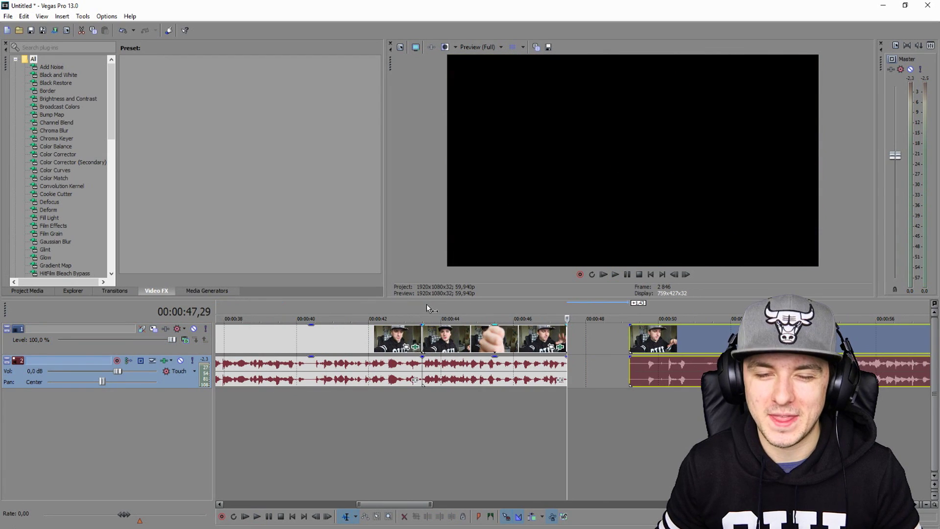
- Play the section before the gap and parts of the clip after it to locate where the speech stops and resumes
{"action": "left_click", "coordinate": [428, 307]}
{"action": "key", "text": "space"}
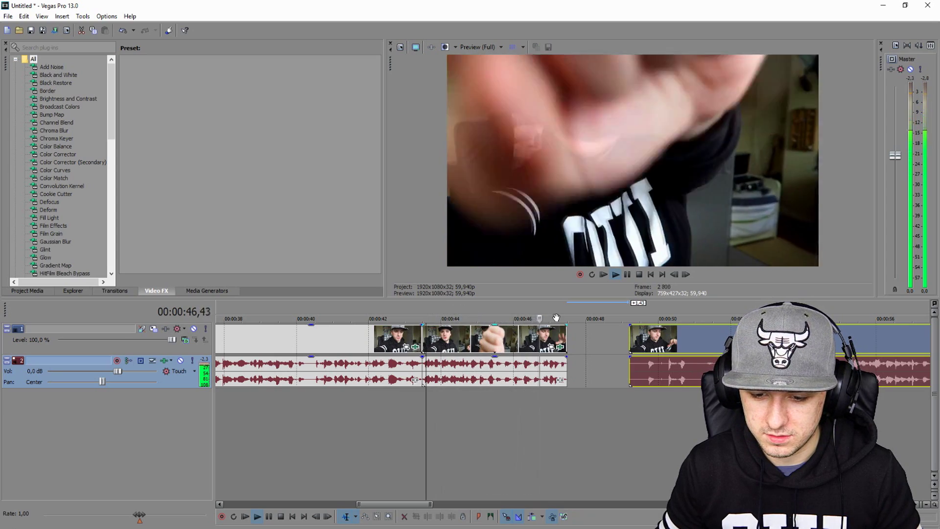
{"action": "key", "text": "space"}
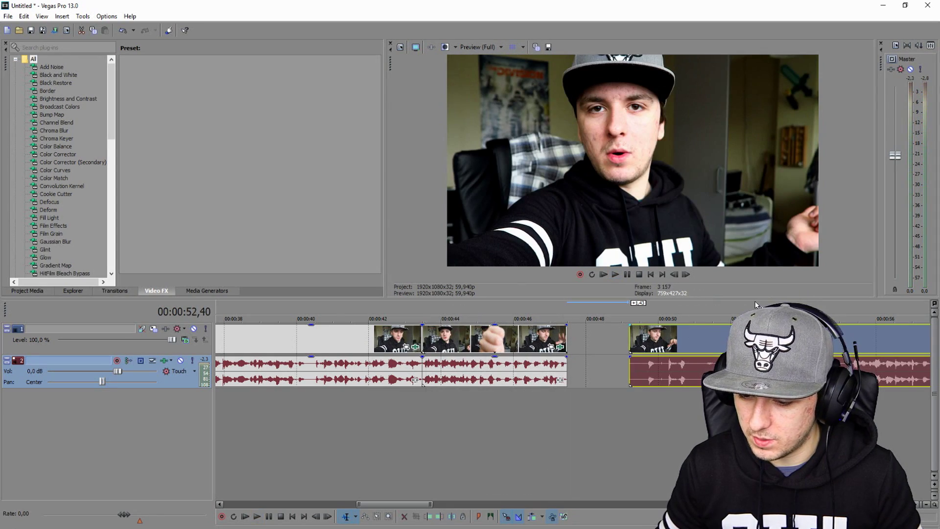
{"action": "scroll", "coordinate": [735, 308], "scroll_direction": "up", "scroll_amount": 1}
{"action": "key", "text": "space"}
{"action": "key", "text": "space"}
{"action": "left_click", "coordinate": [713, 307]}
{"action": "scroll", "coordinate": [696, 313], "scroll_direction": "up", "scroll_amount": 2}
{"action": "key", "text": "space"}
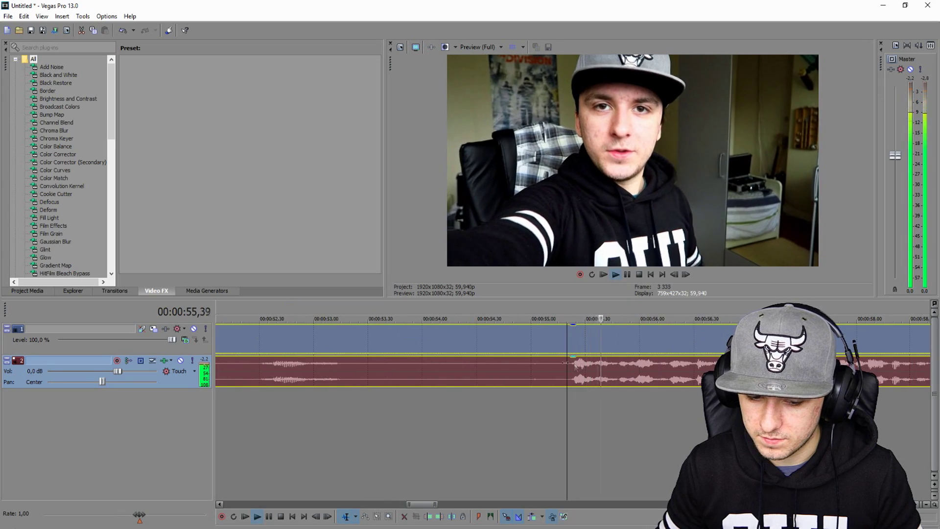
{"action": "key", "text": "space"}
- Split the clip at 00:00:52,24 and again at about 00:00:53,30 to isolate the short phrase between them
{"action": "scroll", "coordinate": [575, 367], "scroll_direction": "down", "scroll_amount": 2}
{"action": "left_click", "coordinate": [298, 367]}
{"action": "scroll", "coordinate": [313, 367], "scroll_direction": "down", "scroll_amount": 1}
{"action": "left_click", "coordinate": [622, 367]}
{"action": "scroll", "coordinate": [637, 367], "scroll_direction": "up", "scroll_amount": 3}
{"action": "key", "text": "s"}
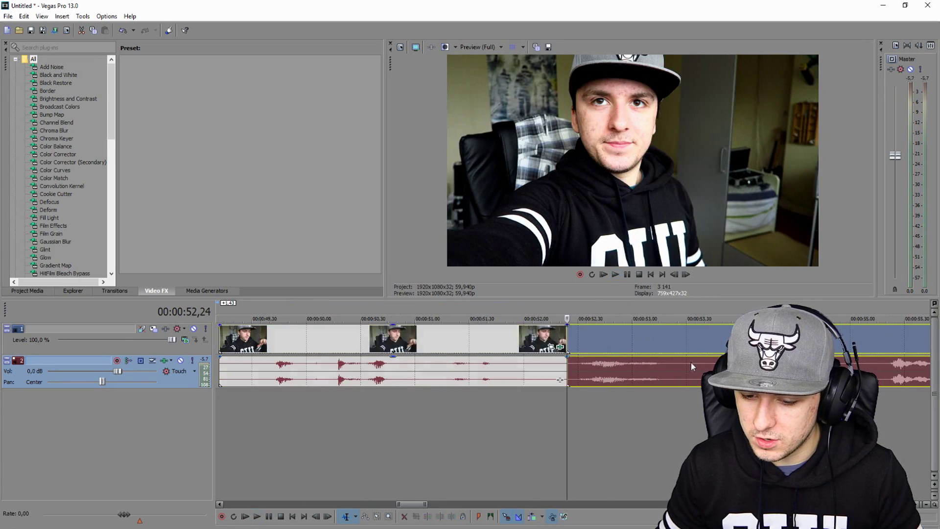
{"action": "left_click", "coordinate": [692, 368]}
{"action": "scroll", "coordinate": [692, 369], "scroll_direction": "down", "scroll_amount": 3}
{"action": "key", "text": "s"}
- Delete the piece before the short phrase and move the phrase back against the clip ending at 00:00:47,29
{"action": "left_click", "coordinate": [484, 343]}
{"action": "key", "text": "Delete"}
{"action": "left_click_drag", "start_coordinate": [548, 343], "coordinate": [384, 342]}
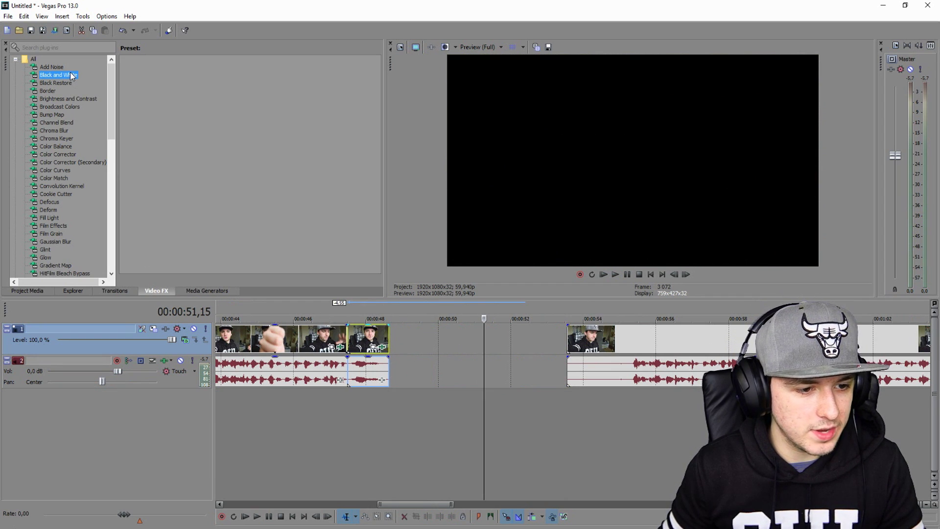
- Apply the Black and White effect to the short phrase piece at its default blend amount and close its settings
{"action": "left_click_drag", "start_coordinate": [364, 333], "coordinate": [365, 334]}
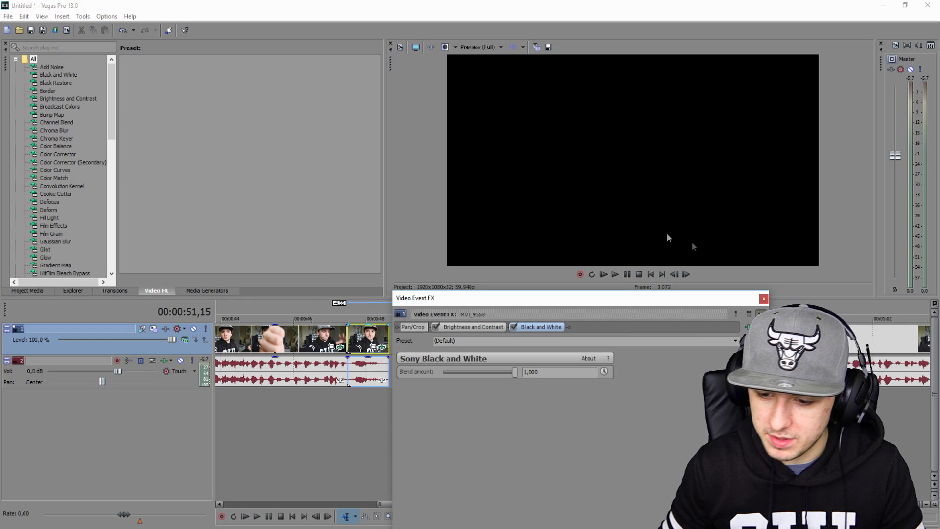
{"action": "left_click", "coordinate": [763, 299]}
{"action": "left_click", "coordinate": [362, 313]}
{"action": "scroll", "coordinate": [564, 360], "scroll_direction": "up", "scroll_amount": 1}
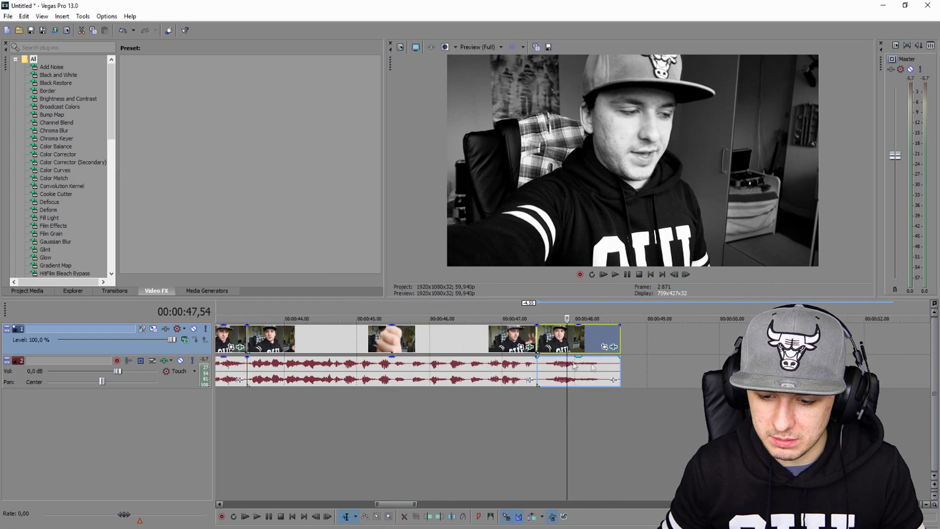
- Zoom in on the face in the black-and-white piece and tilt the frame slightly using Pan/Crop
{"action": "left_click", "coordinate": [604, 347]}
{"action": "left_click_drag", "start_coordinate": [749, 365], "coordinate": [678, 358]}
{"action": "left_click_drag", "start_coordinate": [654, 412], "coordinate": [655, 402]}
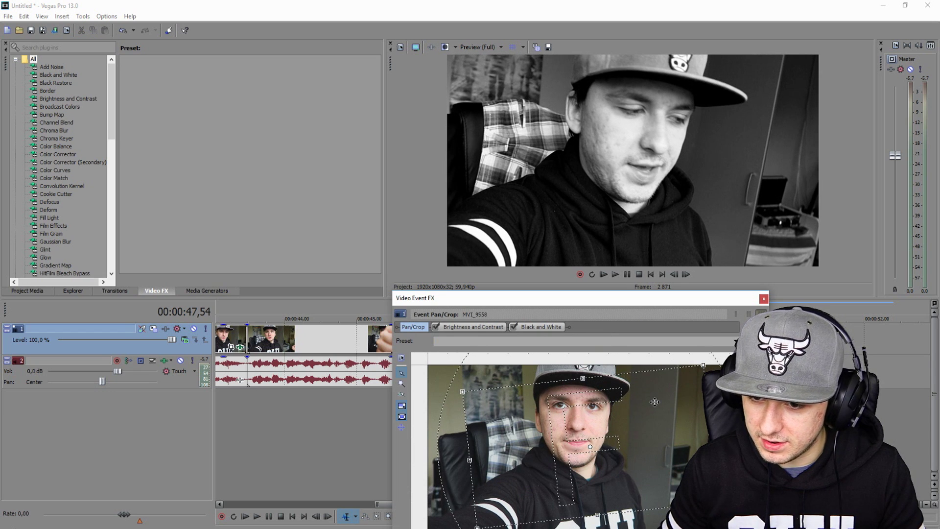
{"action": "left_click", "coordinate": [763, 298]}
- Play the edit from before the cut at 00:00:47,29 through the black-and-white close-up
{"action": "left_click", "coordinate": [416, 308]}
{"action": "key", "text": "space"}
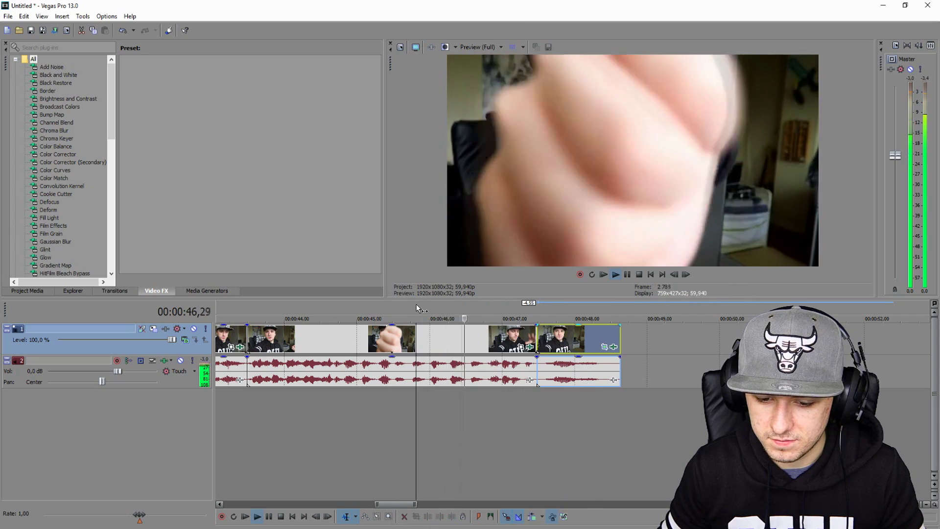
{"action": "scroll", "coordinate": [416, 309], "scroll_direction": "up", "scroll_amount": 1}
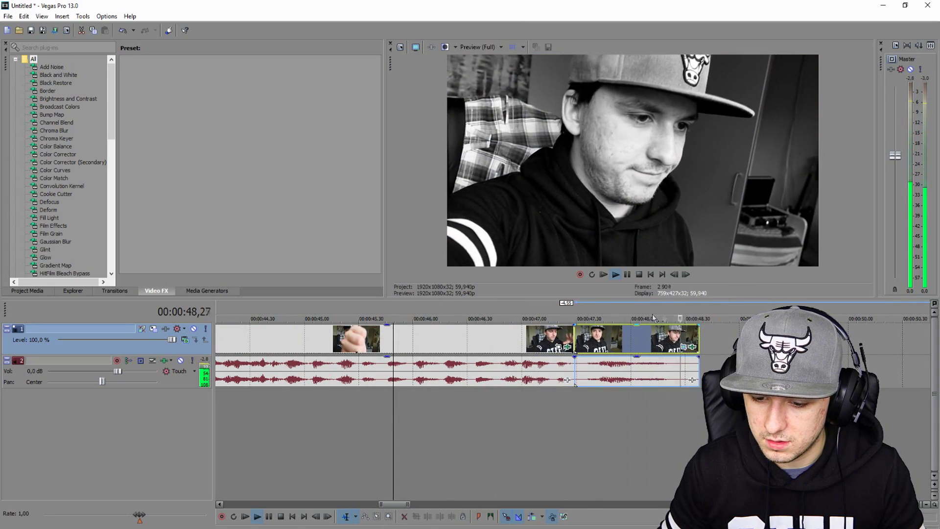
{"action": "key", "text": "space"}
{"action": "scroll", "coordinate": [600, 333], "scroll_direction": "up", "scroll_amount": 2}
{"action": "key", "text": "space"}
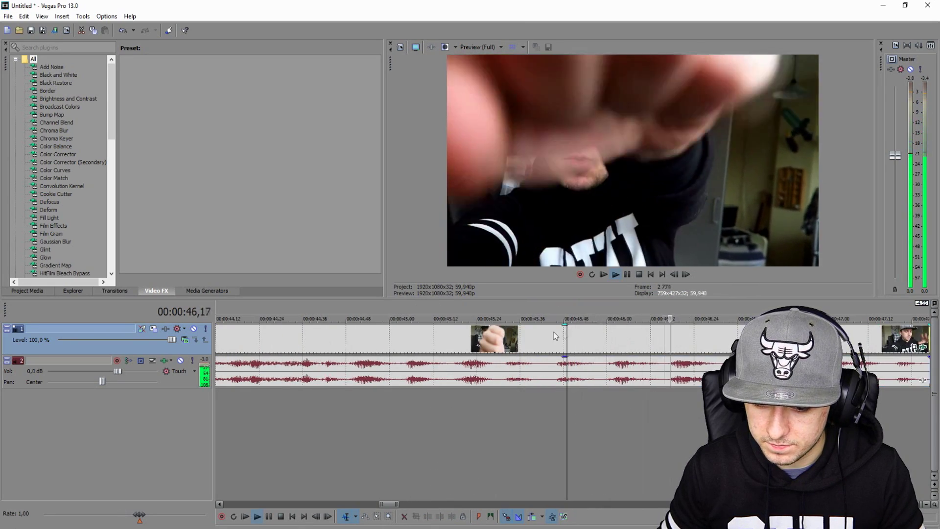
{"action": "key", "text": "space"}
- Split the black-and-white piece at 00:00:47,37, delete the part before the split and close the gap
{"action": "scroll", "coordinate": [661, 338], "scroll_direction": "down", "scroll_amount": 3}
{"action": "left_click", "coordinate": [676, 334]}
{"action": "scroll", "coordinate": [676, 335], "scroll_direction": "up", "scroll_amount": 2}
{"action": "key", "text": "space"}
{"action": "key", "text": "space"}
{"action": "left_click", "coordinate": [611, 370]}
{"action": "key", "text": "s"}
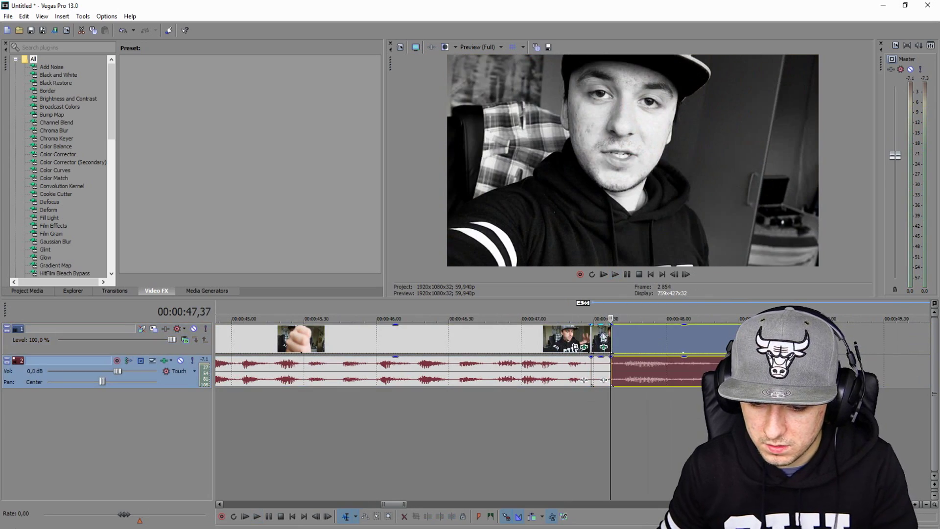
{"action": "left_click", "coordinate": [601, 337]}
{"action": "key", "text": "Delete"}
- Play the tightened join, split the black-and-white piece at 00:00:48,08 and delete the rest of it
{"action": "left_click", "coordinate": [560, 312]}
{"action": "key", "text": "space"}
{"action": "key", "text": "space"}
{"action": "left_click", "coordinate": [686, 365]}
{"action": "key", "text": "s"}
{"action": "key", "text": "Delete"}
{"action": "scroll", "coordinate": [686, 366], "scroll_direction": "down", "scroll_amount": 3}
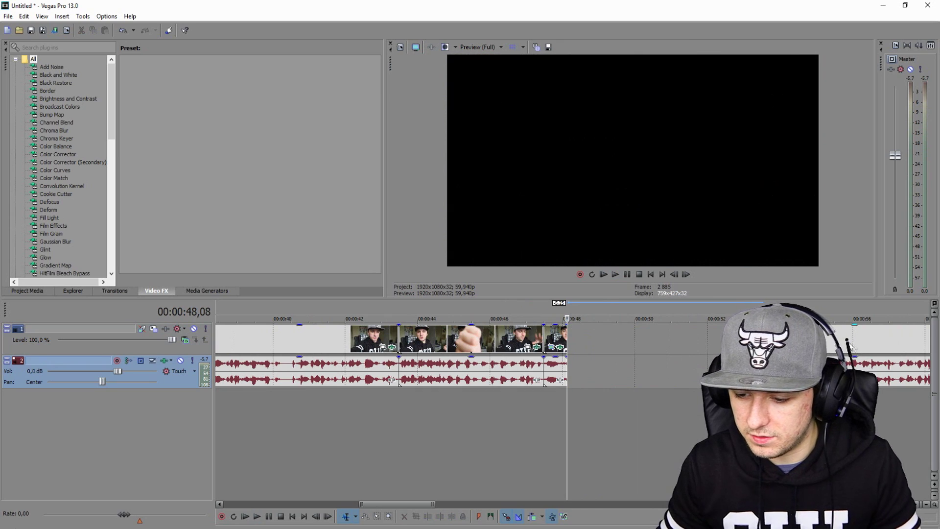
- Cut off the silence before the speech just after 00:00:55,17 and move the remaining clip back against 00:00:48,08
{"action": "left_click", "coordinate": [827, 337]}
{"action": "scroll", "coordinate": [826, 337], "scroll_direction": "up", "scroll_amount": 3}
{"action": "key", "text": "space"}
{"action": "key", "text": "space"}
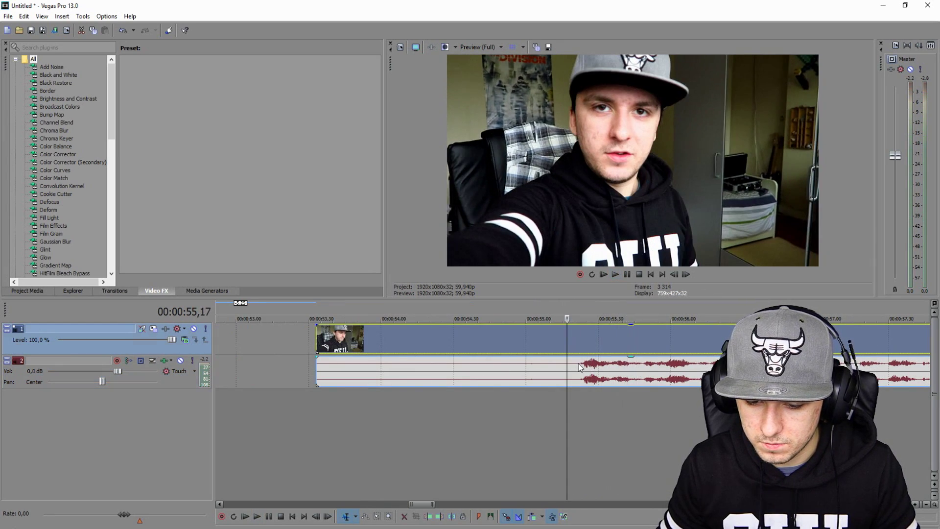
{"action": "left_click", "coordinate": [579, 368]}
{"action": "key", "text": "s"}
{"action": "scroll", "coordinate": [568, 363], "scroll_direction": "down", "scroll_amount": 4}
{"action": "left_click_drag", "start_coordinate": [511, 336], "coordinate": [387, 341]}
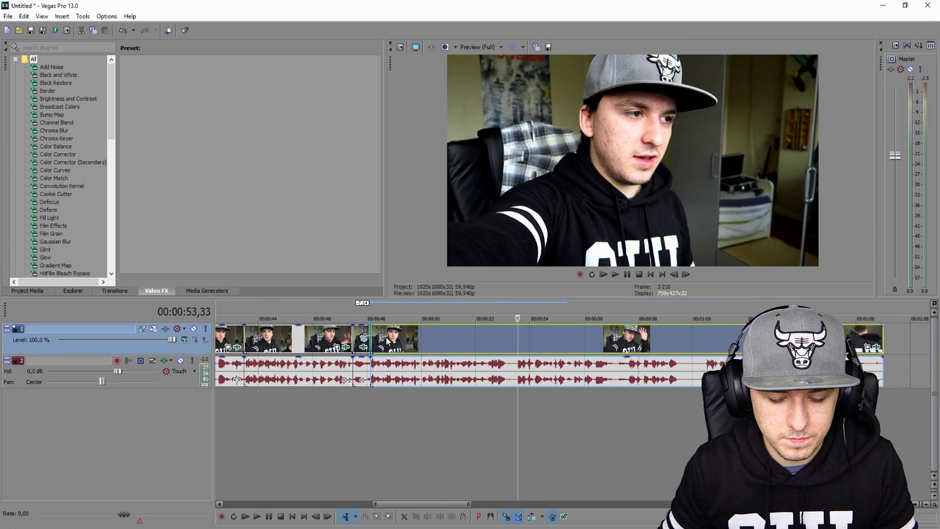
- Play the edited sequence from the fist gesture through the black-and-white close-up and review the earlier join near 00:00:43
{"action": "left_click", "coordinate": [327, 307]}
{"action": "key", "text": "space"}
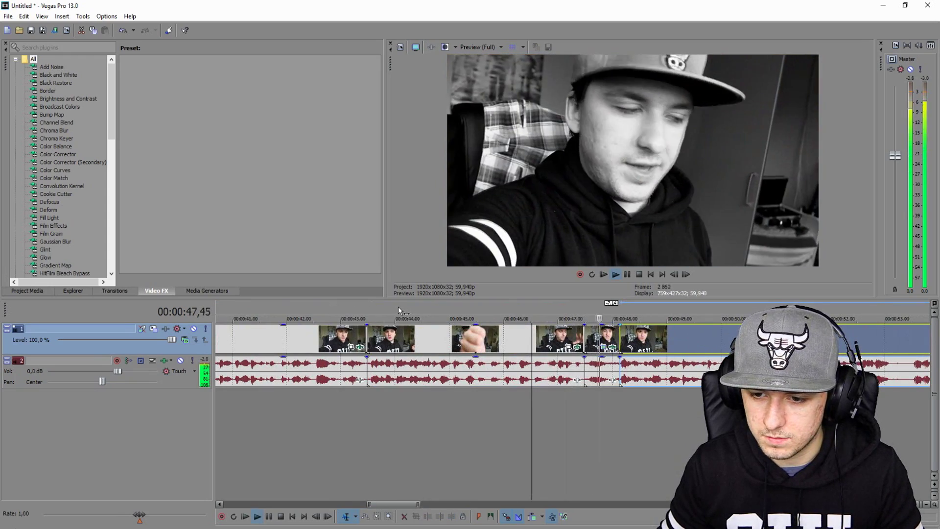
{"action": "scroll", "coordinate": [398, 306], "scroll_direction": "down", "scroll_amount": 1}
{"action": "key", "text": "space"}
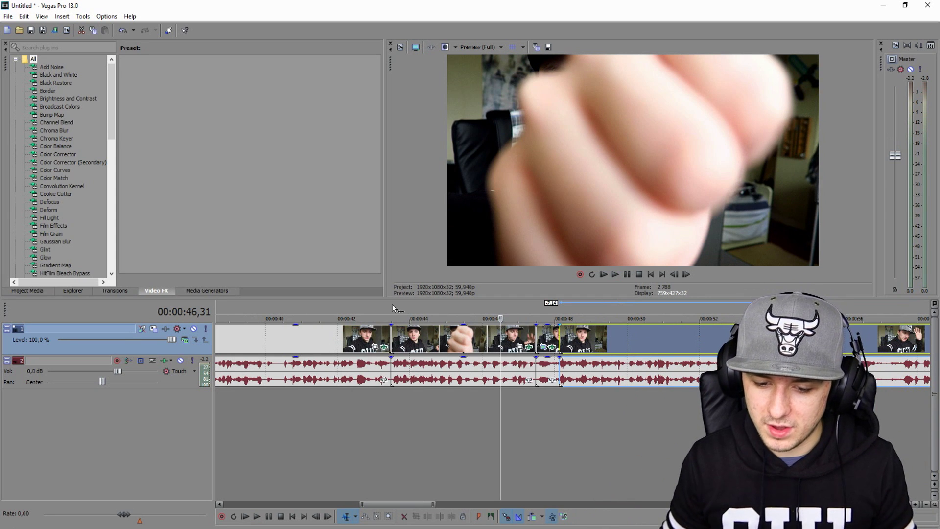
{"action": "left_click", "coordinate": [512, 310]}
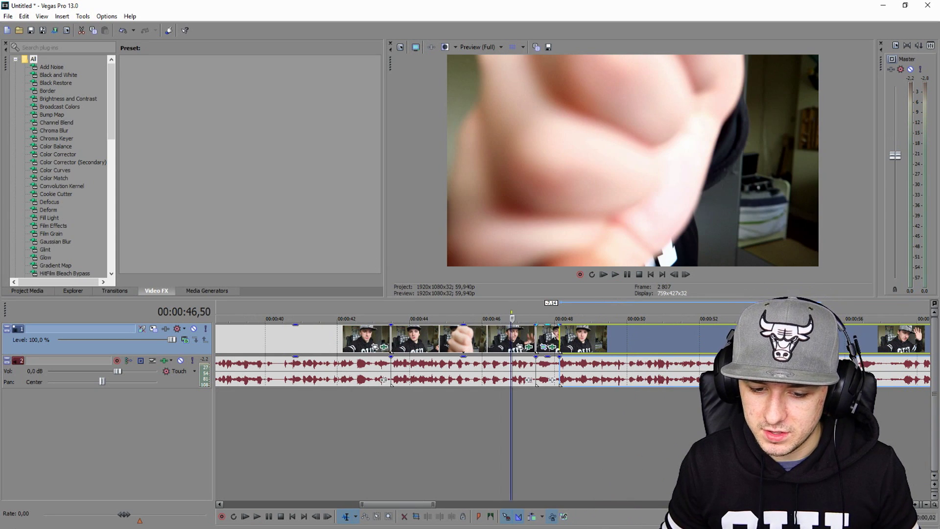
{"action": "left_click", "coordinate": [383, 308]}
{"action": "scroll", "coordinate": [643, 343], "scroll_direction": "up", "scroll_amount": 3}
{"action": "key", "text": "space"}
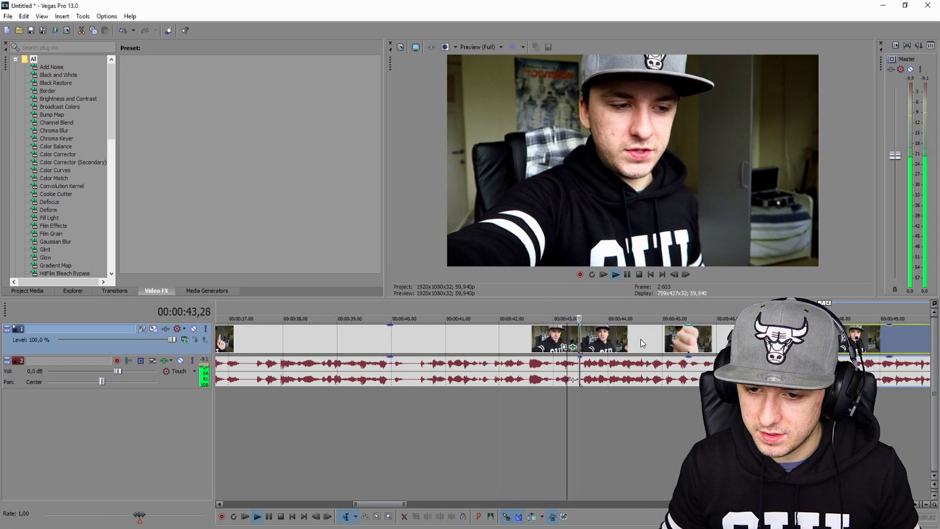
- Add a second Brightness and Contrast effect to the fist-gesture clip before the black-and-white piece
{"action": "left_click", "coordinate": [644, 336]}
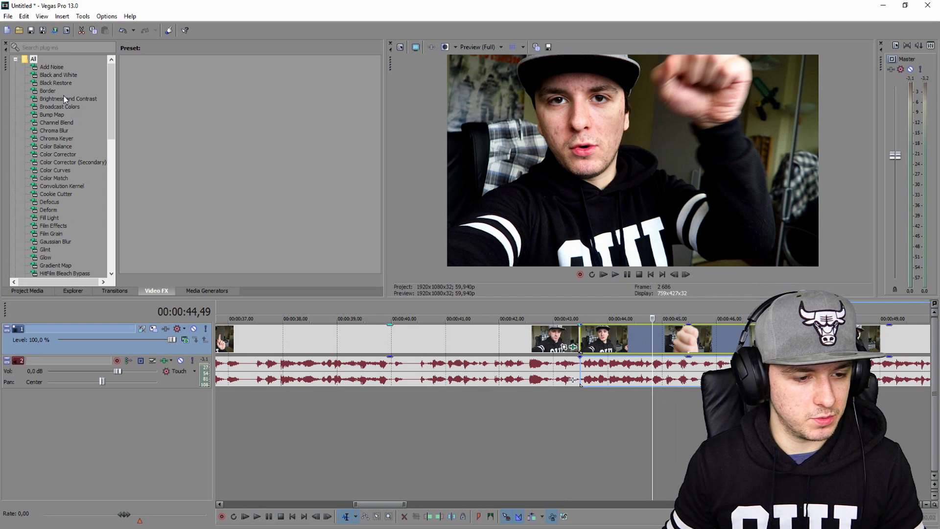
{"action": "left_click_drag", "start_coordinate": [67, 99], "coordinate": [678, 331]}
{"action": "left_click_drag", "start_coordinate": [579, 299], "coordinate": [500, 271]}
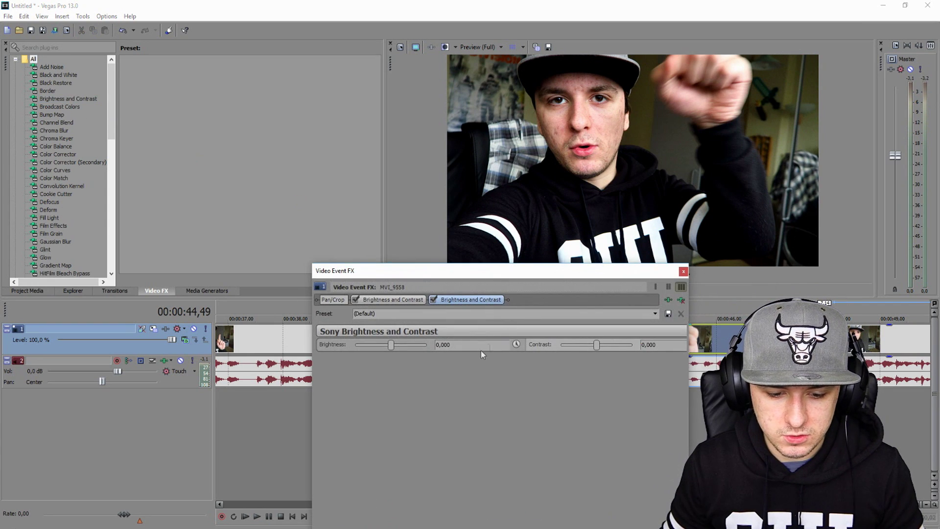
- Set the added effect's brightness to about 0,197 and contrast to about 0,456 for an overexposed look, and close its settings
{"action": "left_click_drag", "start_coordinate": [393, 346], "coordinate": [394, 345]}
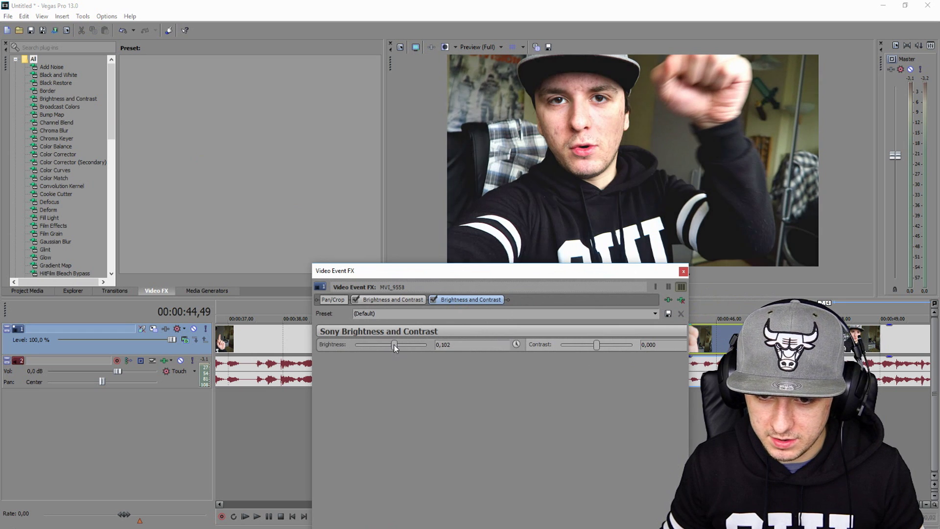
{"action": "left_click_drag", "start_coordinate": [597, 348], "coordinate": [618, 347]}
{"action": "left_click_drag", "start_coordinate": [579, 271], "coordinate": [492, 226]}
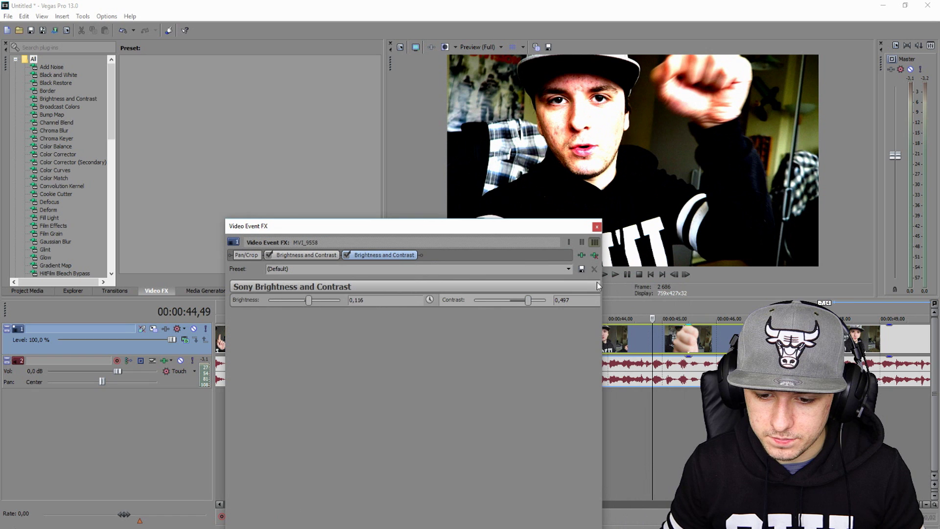
{"action": "left_click_drag", "start_coordinate": [602, 280], "coordinate": [792, 284]}
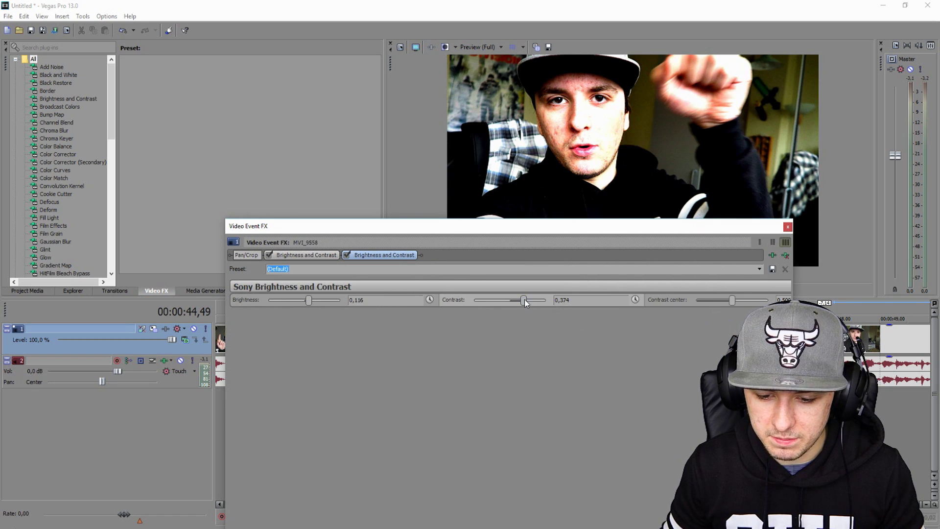
{"action": "left_click_drag", "start_coordinate": [309, 303], "coordinate": [314, 303]}
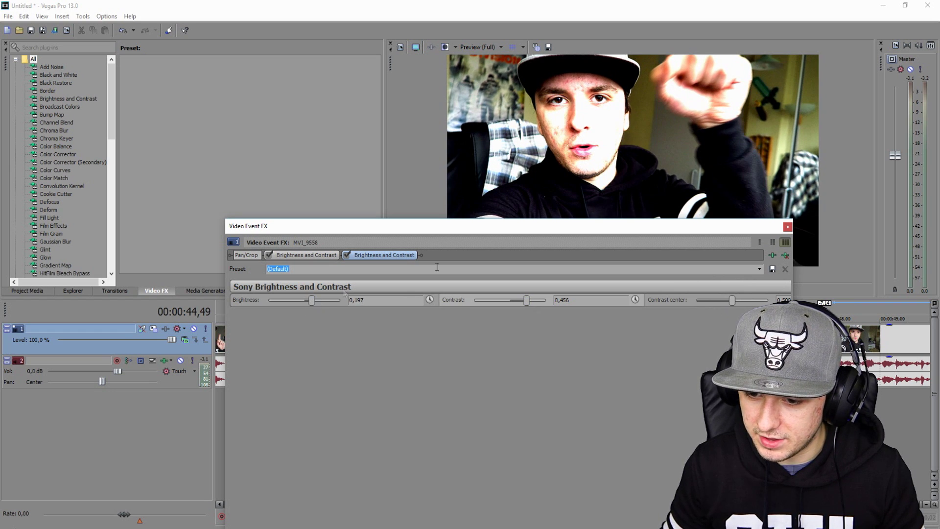
{"action": "left_click", "coordinate": [787, 228]}
- Play the transition into the overexposed clip, starting from about 00:00:42,58
{"action": "left_click", "coordinate": [491, 311]}
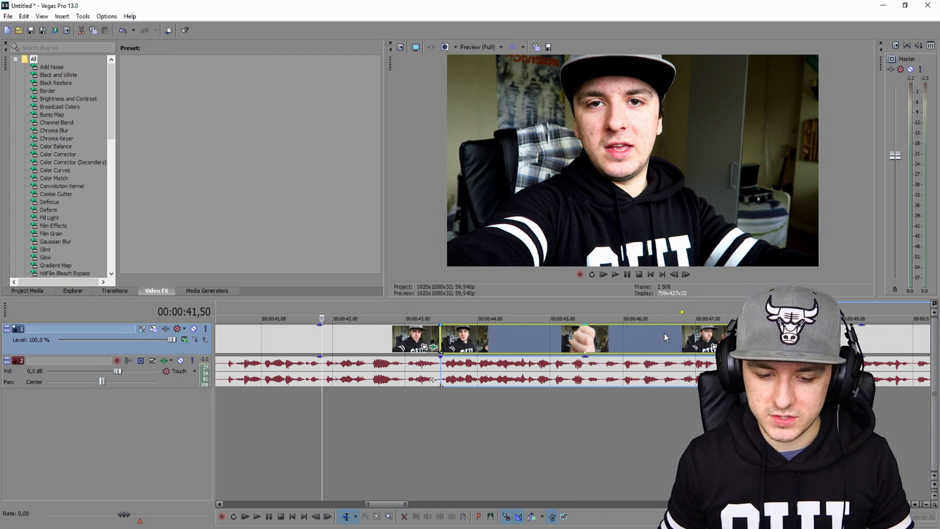
{"action": "left_click", "coordinate": [404, 307]}
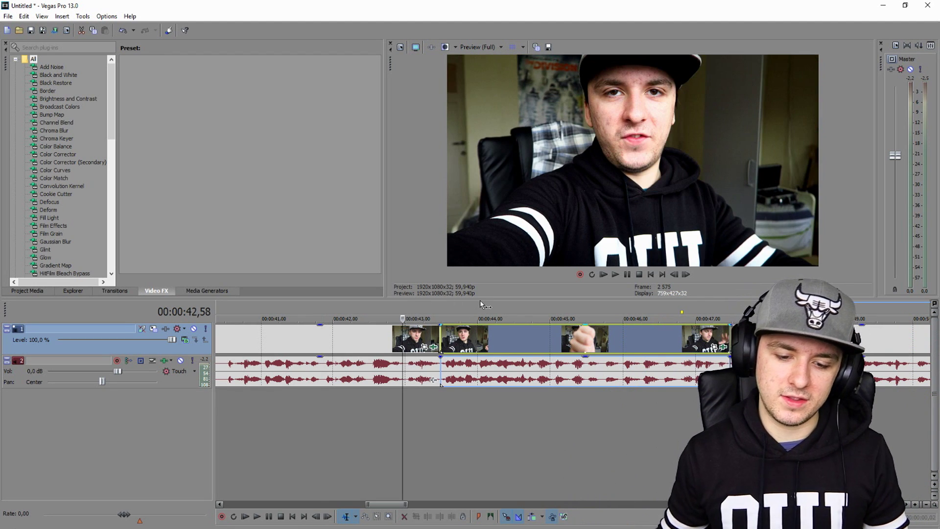
{"action": "scroll", "coordinate": [481, 302], "scroll_direction": "up", "scroll_amount": 2}
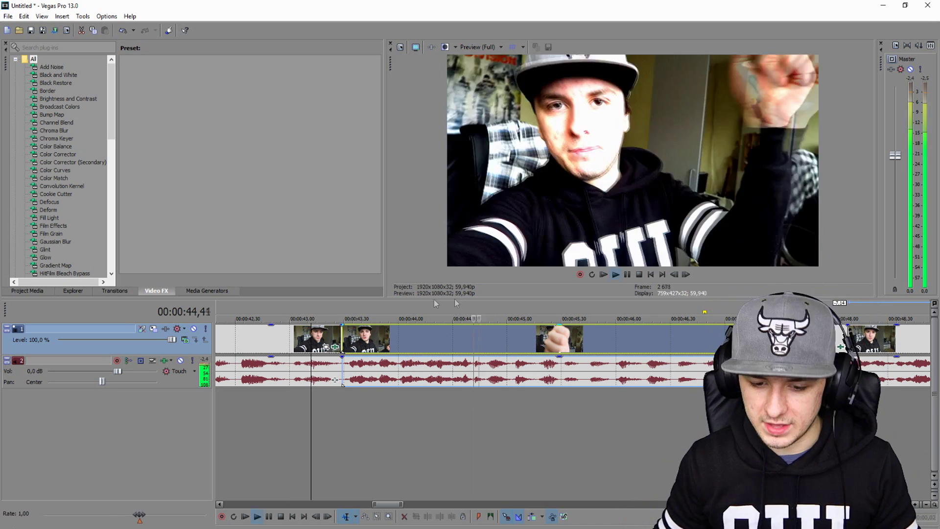
{"action": "key", "text": "space"}
- Add a default Titles & Text event on a new track above the video, aligned with the start of the black-and-white piece
{"action": "left_click", "coordinate": [561, 309]}
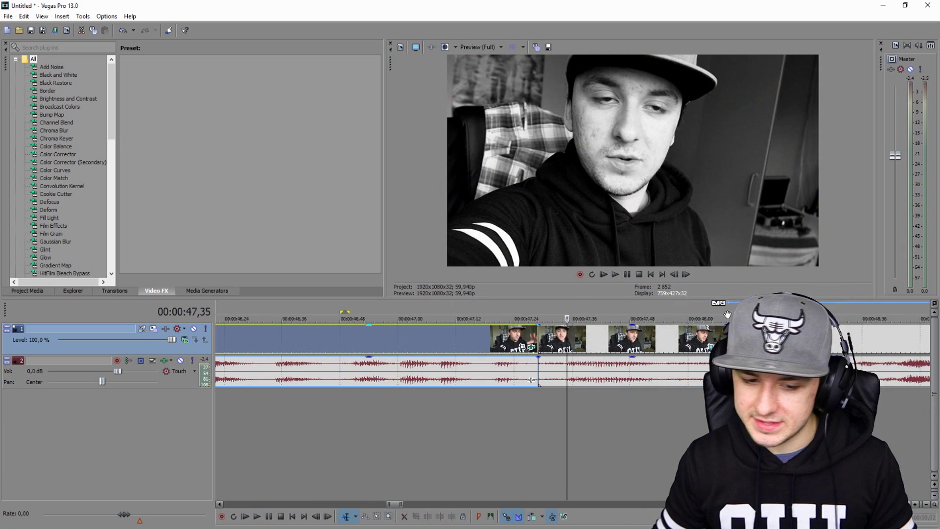
{"action": "left_click", "coordinate": [206, 291]}
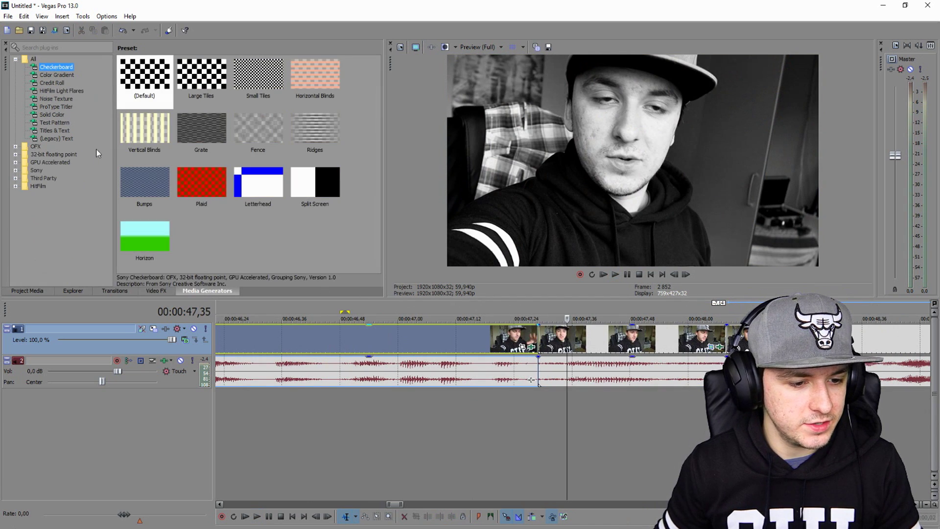
{"action": "left_click_drag", "start_coordinate": [557, 311], "coordinate": [589, 391]}
{"action": "left_click_drag", "start_coordinate": [608, 339], "coordinate": [565, 339]}
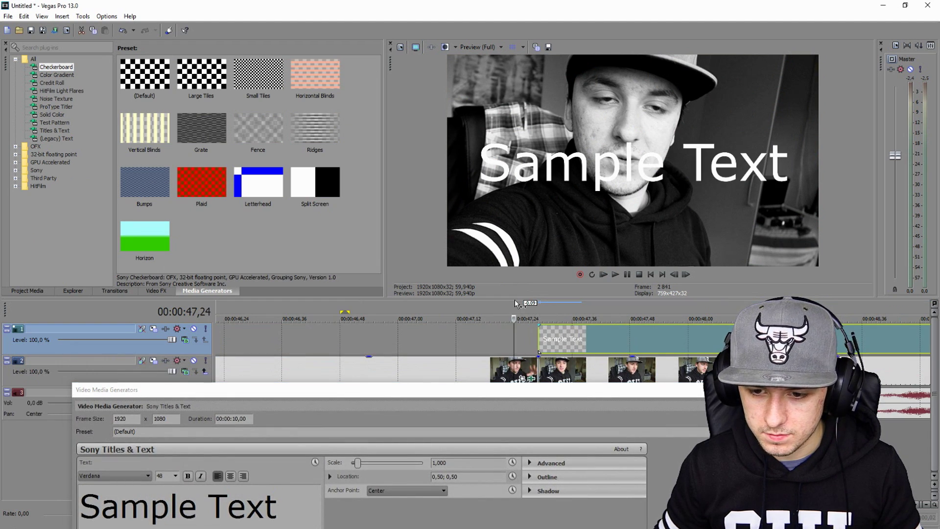
- Split the title event at the end of the black-and-white piece and remove the remainder
{"action": "key", "text": "space"}
{"action": "key", "text": "space"}
{"action": "left_click", "coordinate": [727, 340]}
{"action": "key", "text": "s"}
{"action": "left_click_drag", "start_coordinate": [799, 347], "coordinate": [852, 351]}
- Change the title text to FRIENDZONED, shrink it and place it in the lower-right part of the video frame
{"action": "left_click", "coordinate": [634, 338]}
{"action": "left_click_drag", "start_coordinate": [588, 171], "coordinate": [595, 226]}
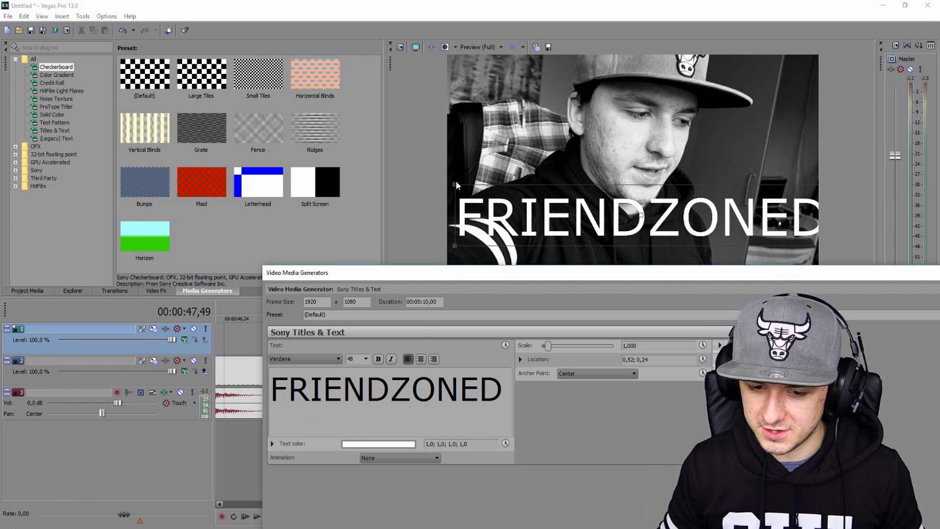
{"action": "left_click_drag", "start_coordinate": [456, 185], "coordinate": [511, 195]}
{"action": "left_click_drag", "start_coordinate": [646, 224], "coordinate": [680, 246]}
{"action": "left_click_drag", "start_coordinate": [683, 305], "coordinate": [409, 315]}
{"action": "left_click", "coordinate": [718, 314]}
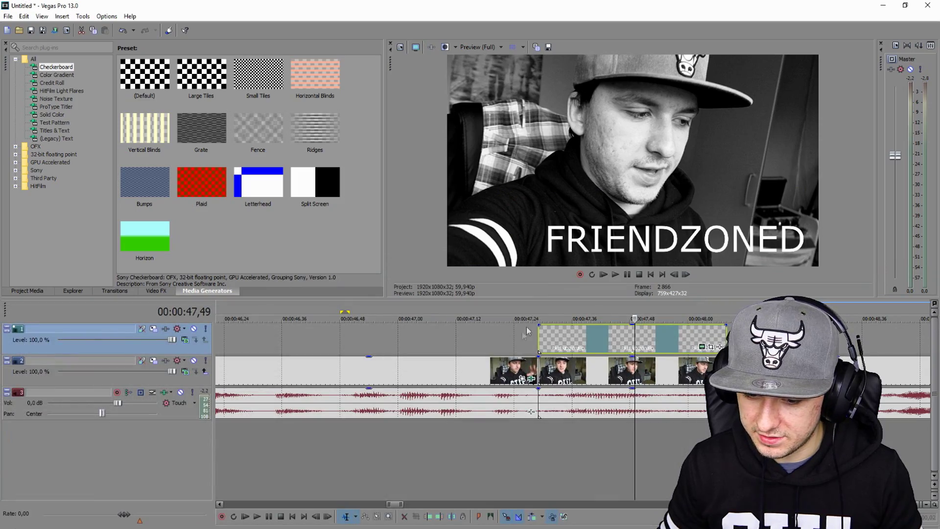
- Position playback at 00:00:47,06, ahead of the title, to review the sequence
{"action": "left_click", "coordinate": [428, 308]}
{"action": "scroll", "coordinate": [370, 308], "scroll_direction": "down", "scroll_amount": 5}
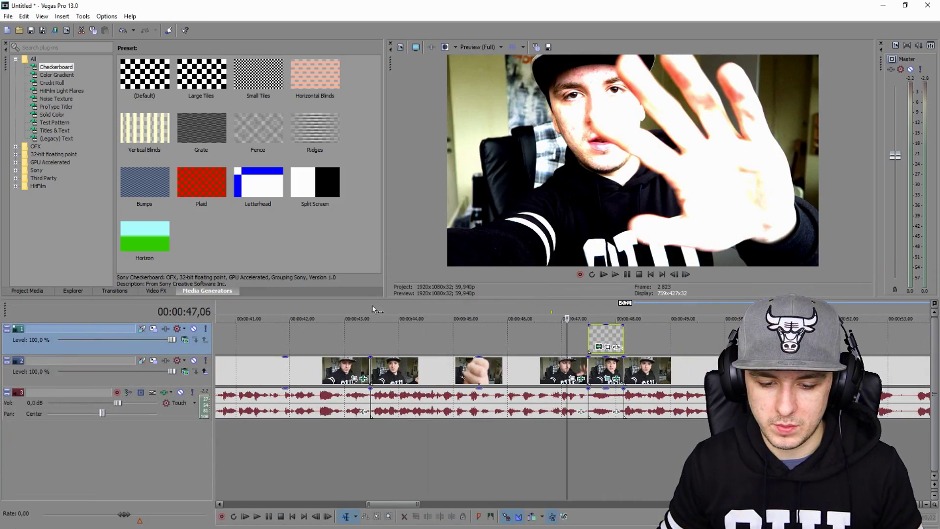